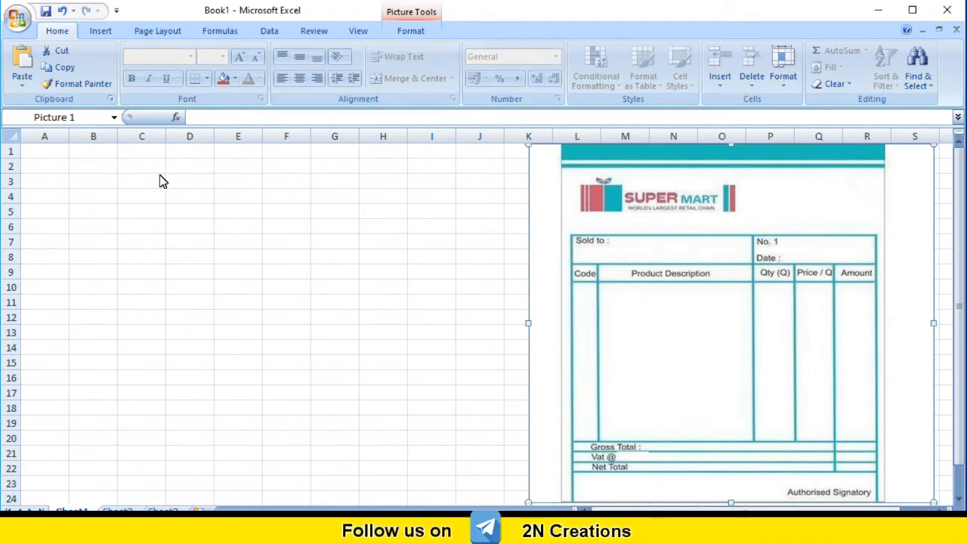
{"action": "left_click", "coordinate": [44, 137]}
{"action": "left_click", "coordinate": [93, 138]}
{"action": "left_click", "coordinate": [139, 139]}
{"action": "left_click", "coordinate": [189, 138]}
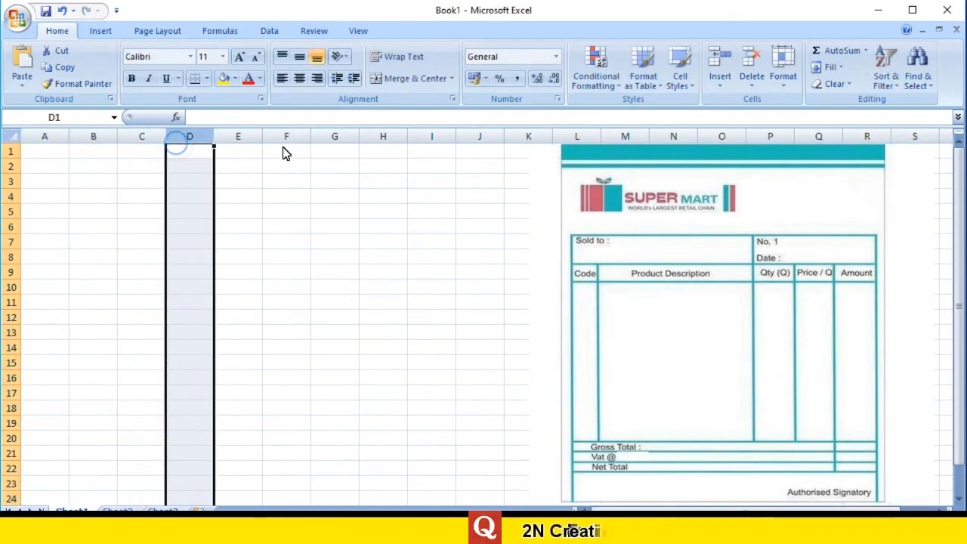
{"action": "left_click", "coordinate": [9, 167]}
{"action": "left_click", "coordinate": [11, 183]}
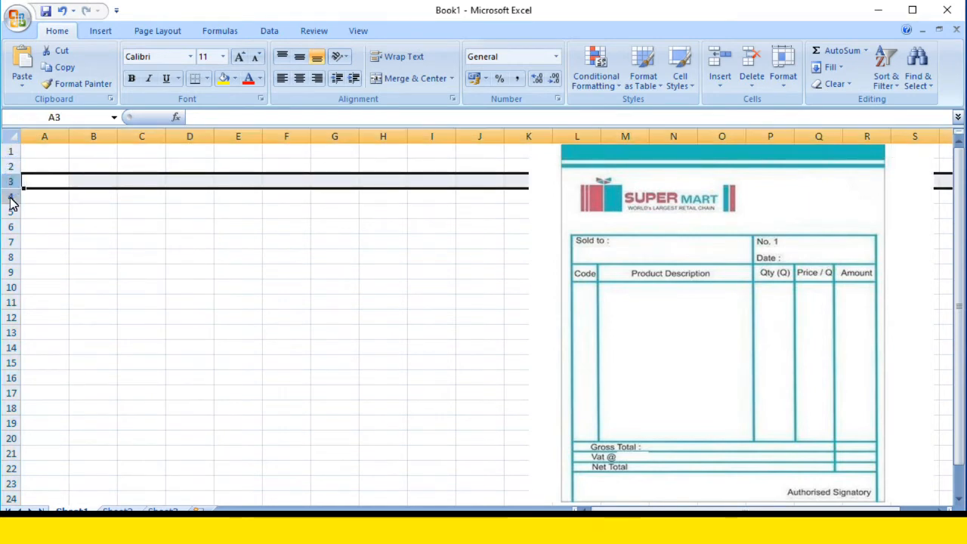
{"action": "left_click", "coordinate": [11, 197]}
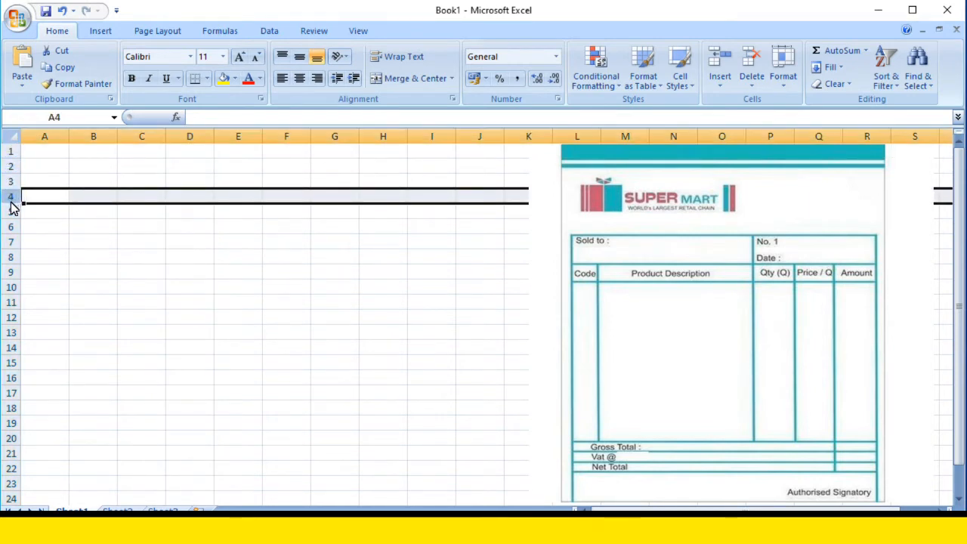
Merge and center cells A1:E4 into one heading cell for the invoice.
{"action": "left_click", "coordinate": [47, 157]}
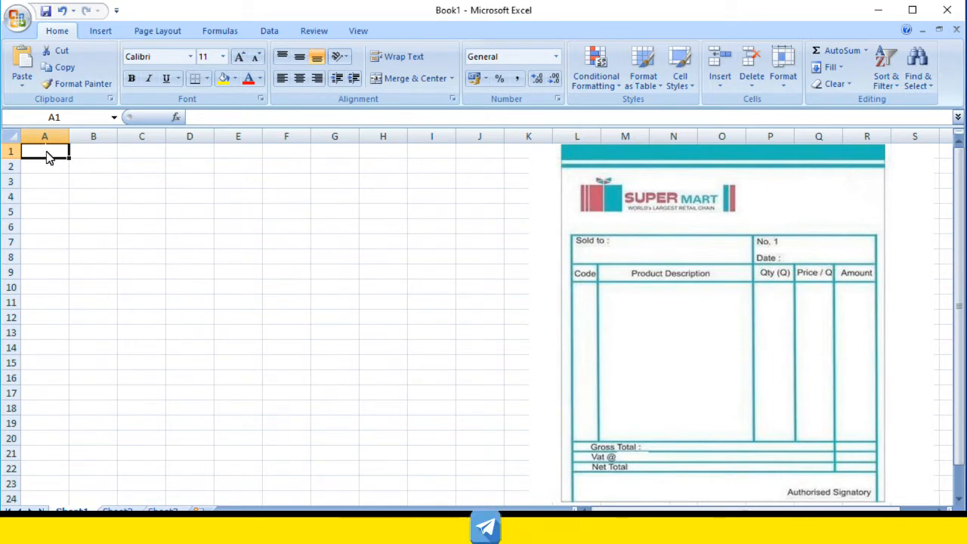
{"action": "left_click_drag", "start_coordinate": [46, 154], "coordinate": [47, 201]}
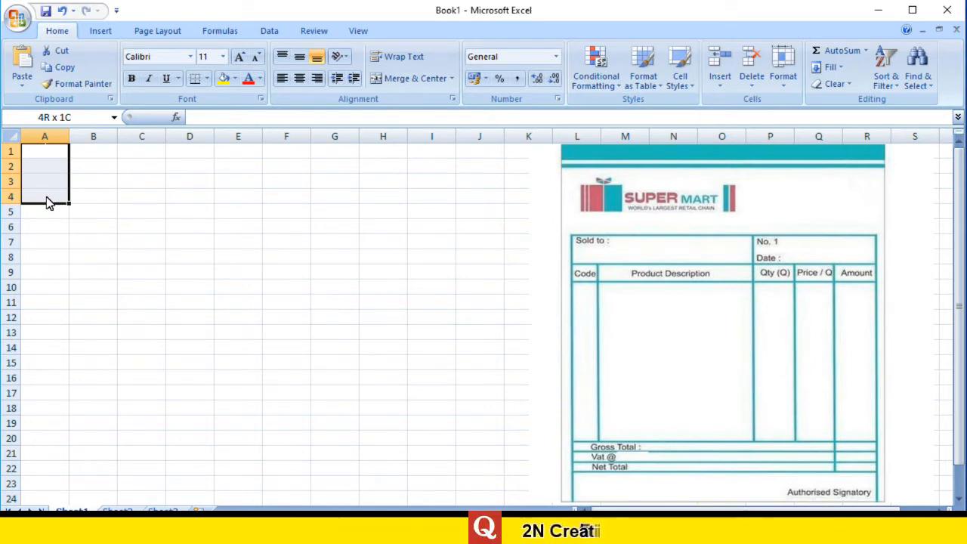
{"action": "left_click_drag", "start_coordinate": [49, 203], "coordinate": [226, 209]}
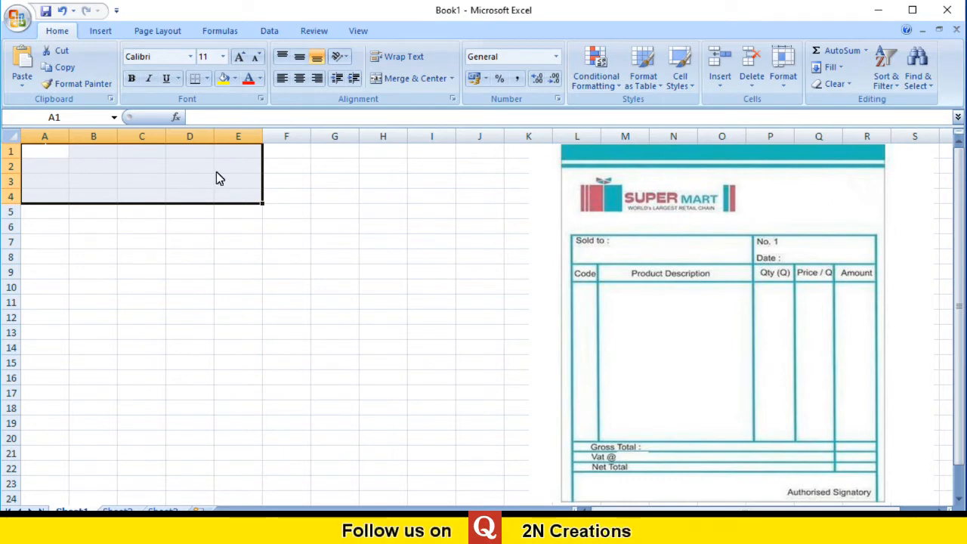
{"action": "left_click", "coordinate": [411, 80]}
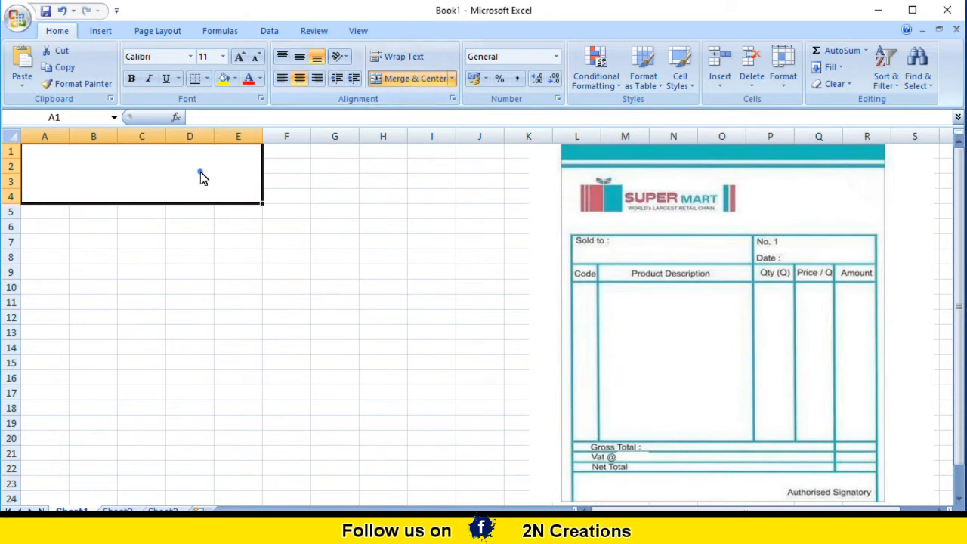
{"action": "key", "text": "ctrl+z"}
{"action": "left_click", "coordinate": [198, 260]}
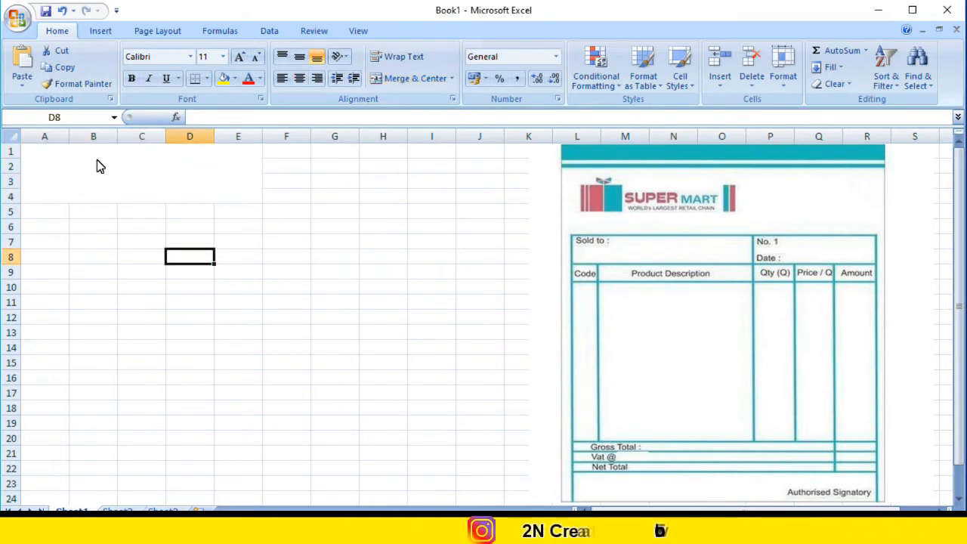
Apply All Borders to the merged heading cell A1:E4.
{"action": "key", "text": "ctrl+y"}
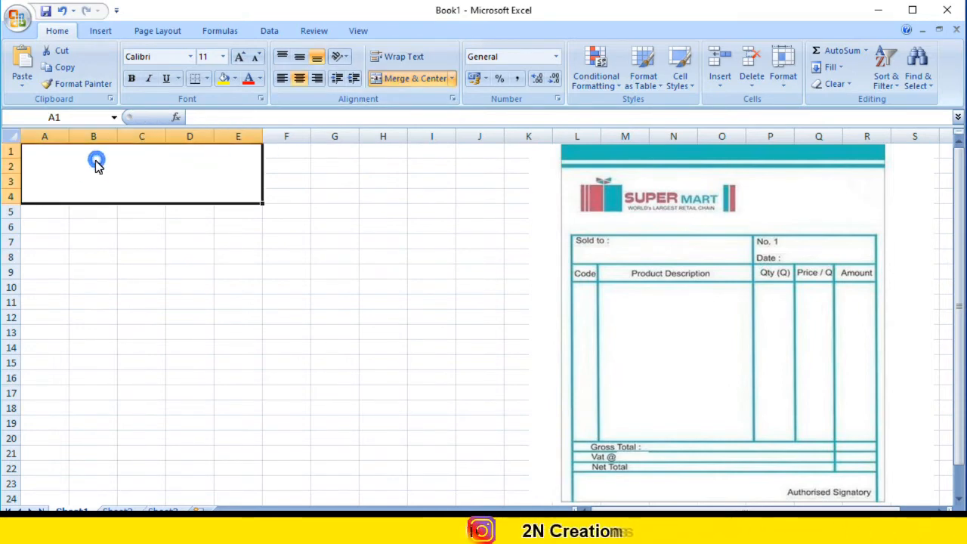
{"action": "left_click", "coordinate": [208, 80]}
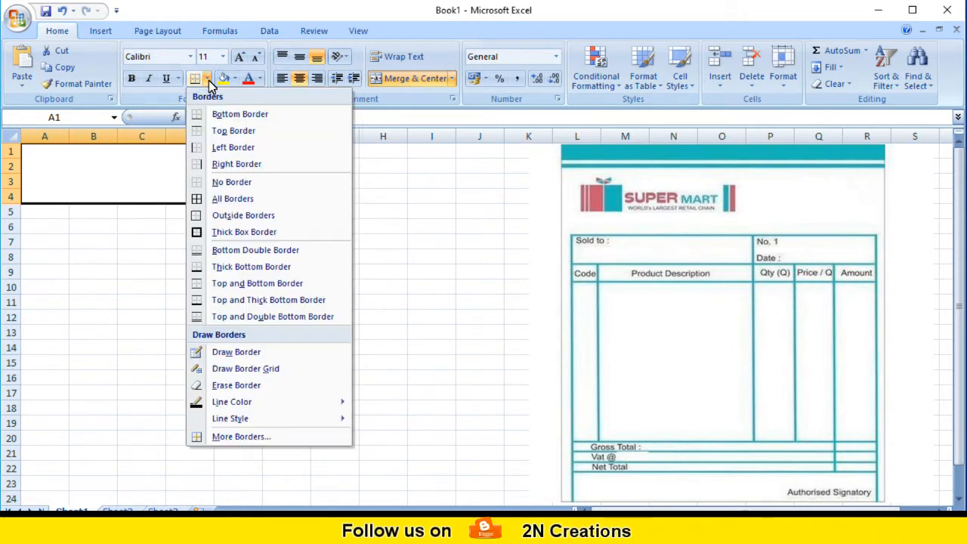
{"action": "left_click", "coordinate": [241, 200]}
{"action": "left_click", "coordinate": [192, 226]}
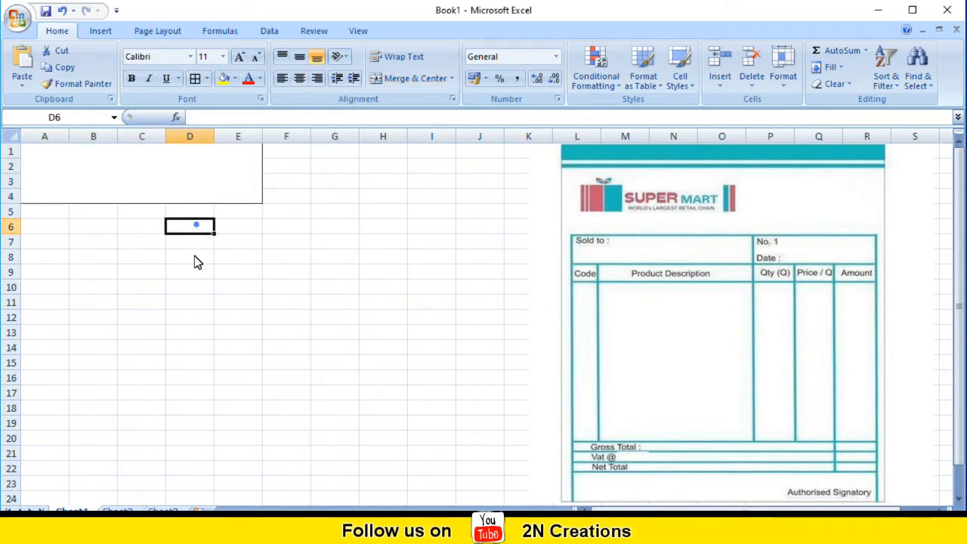
{"action": "left_click", "coordinate": [187, 185]}
{"action": "left_click", "coordinate": [219, 318]}
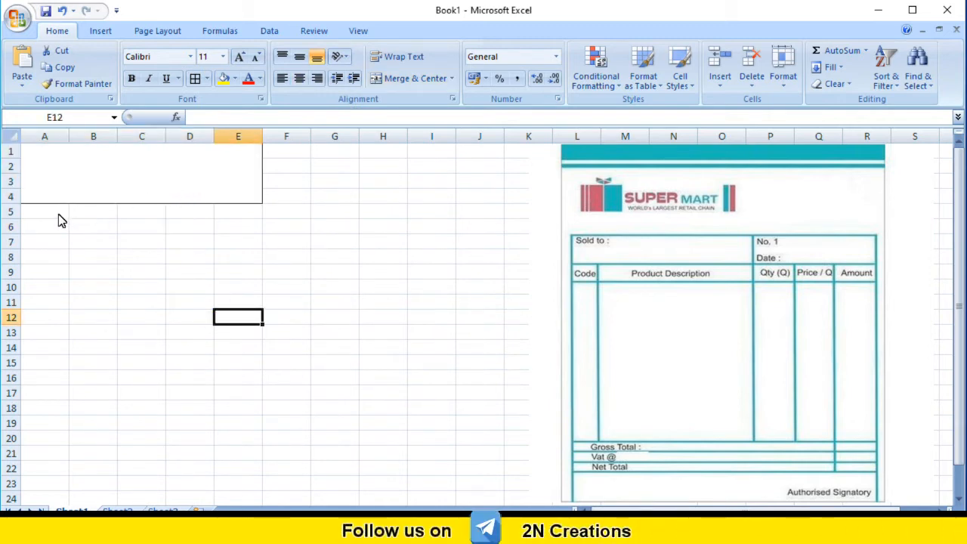
Enter the company name "2N Creations" in the merged heading cell.
{"action": "left_click", "coordinate": [100, 175]}
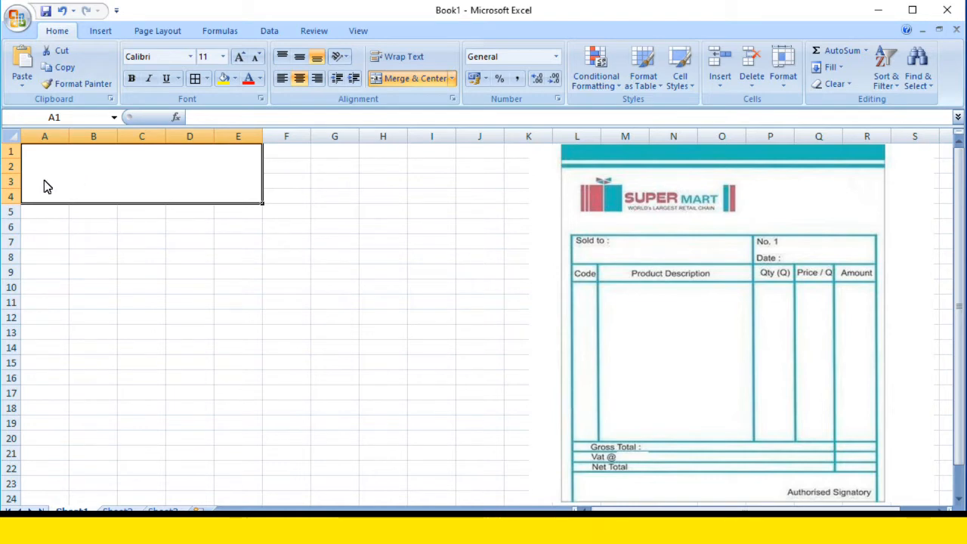
{"action": "type", "text": "2"}
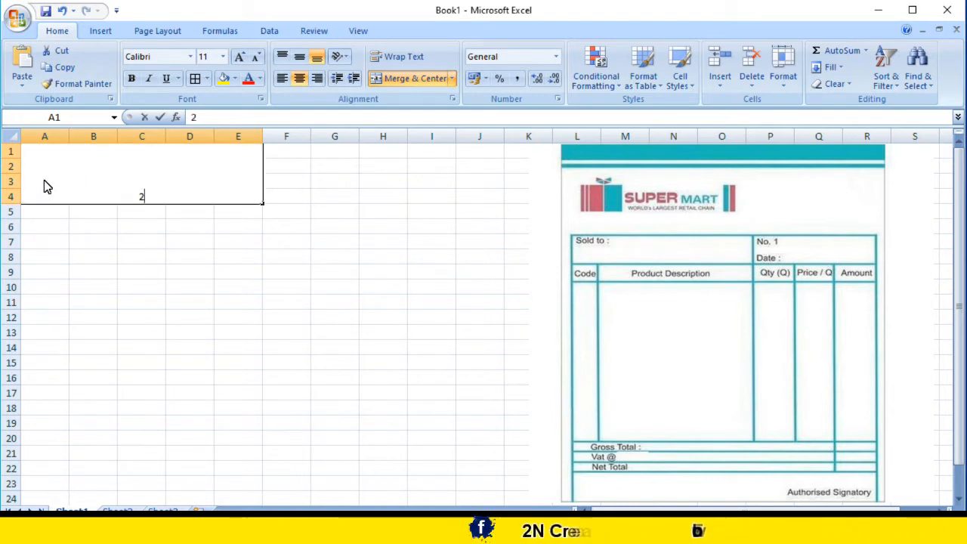
{"action": "type", "text": "n"}
{"action": "key", "text": "BackSpace"}
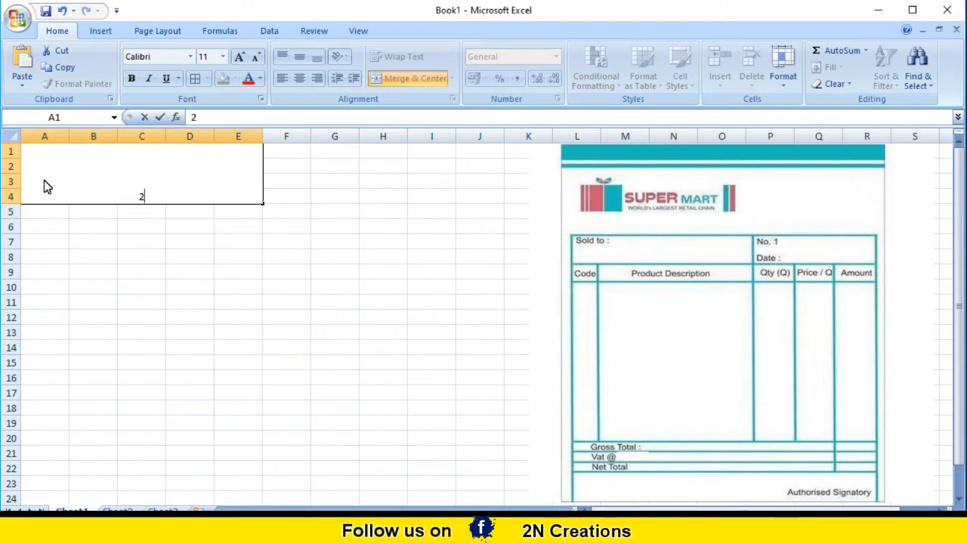
{"action": "type", "text": "N Creations"}
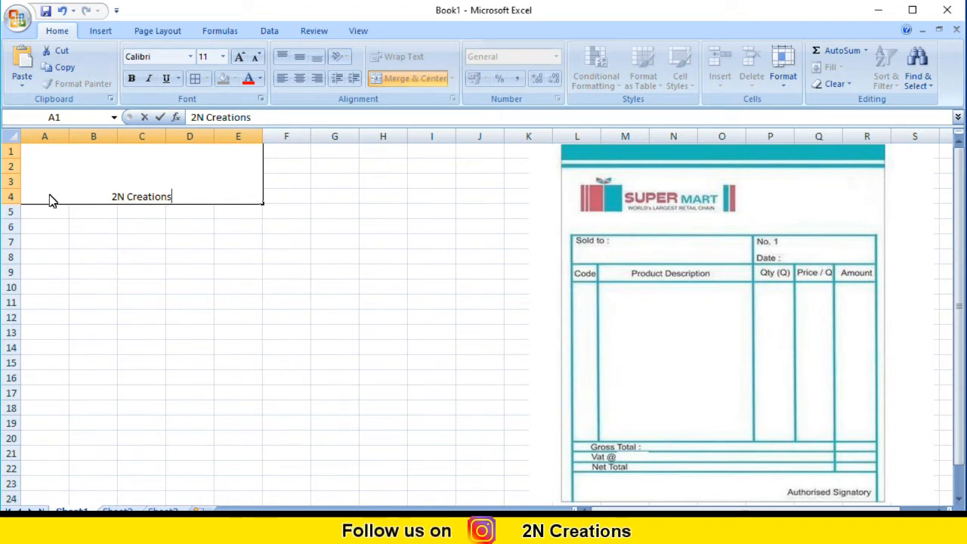
Format the heading text "2N Creations" in bold at font size 26.
{"action": "left_click_drag", "start_coordinate": [192, 201], "coordinate": [86, 199]}
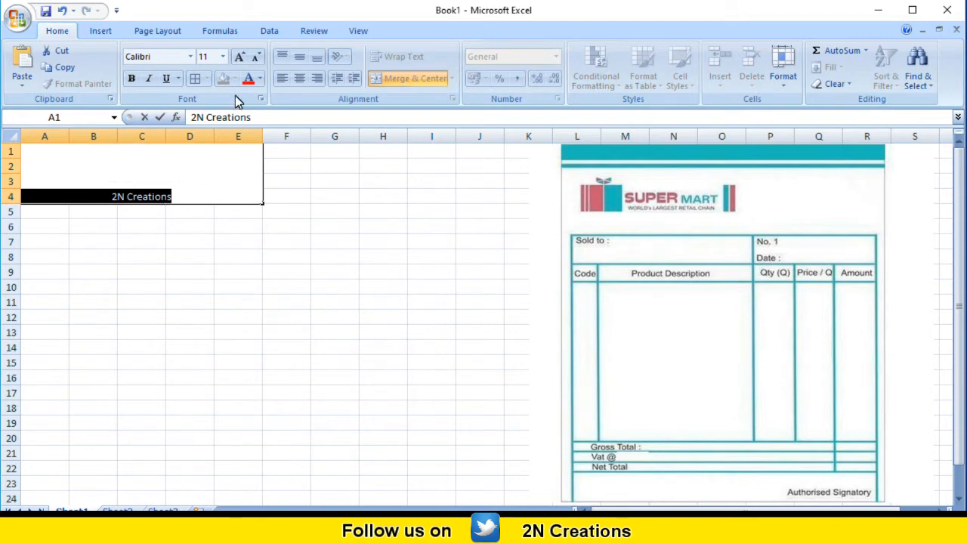
{"action": "left_click", "coordinate": [223, 56]}
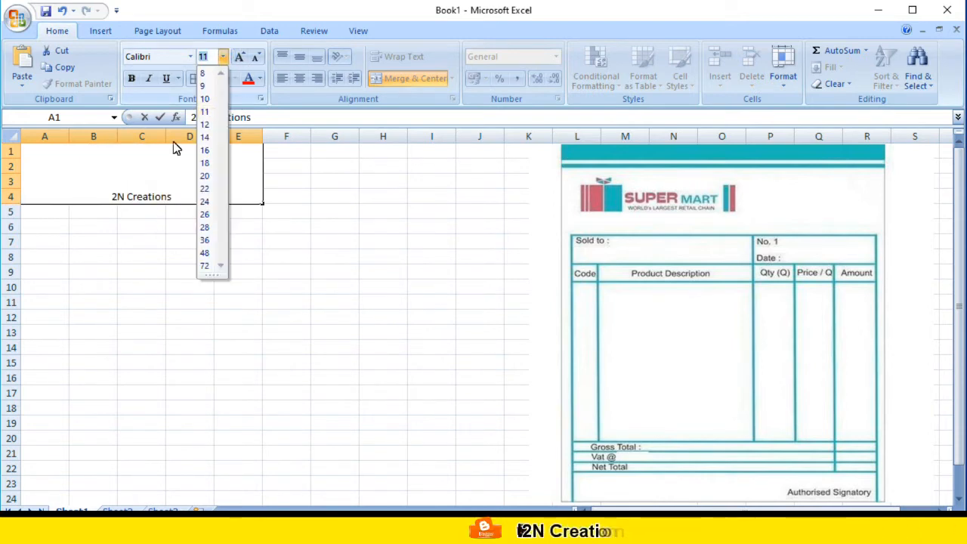
{"action": "left_click", "coordinate": [206, 216]}
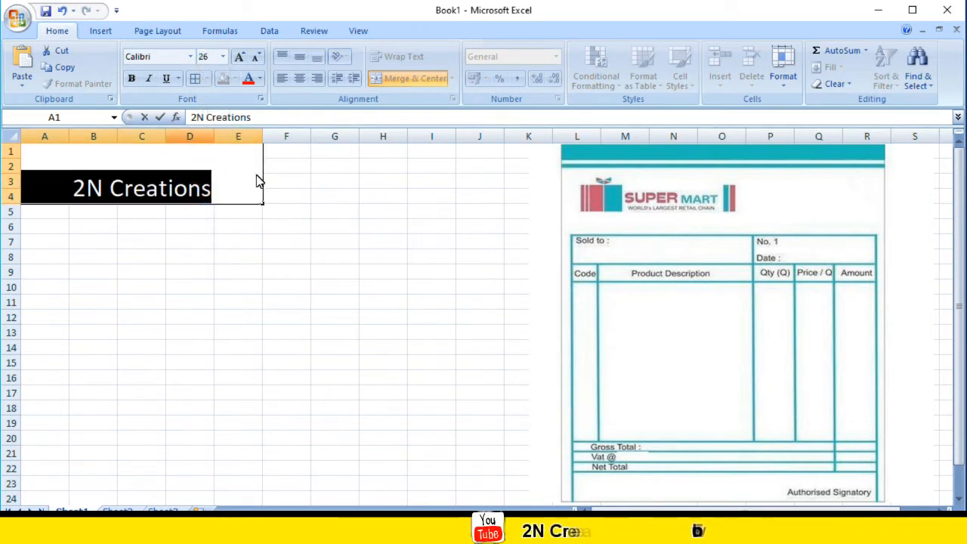
{"action": "key", "text": "ctrl+b"}
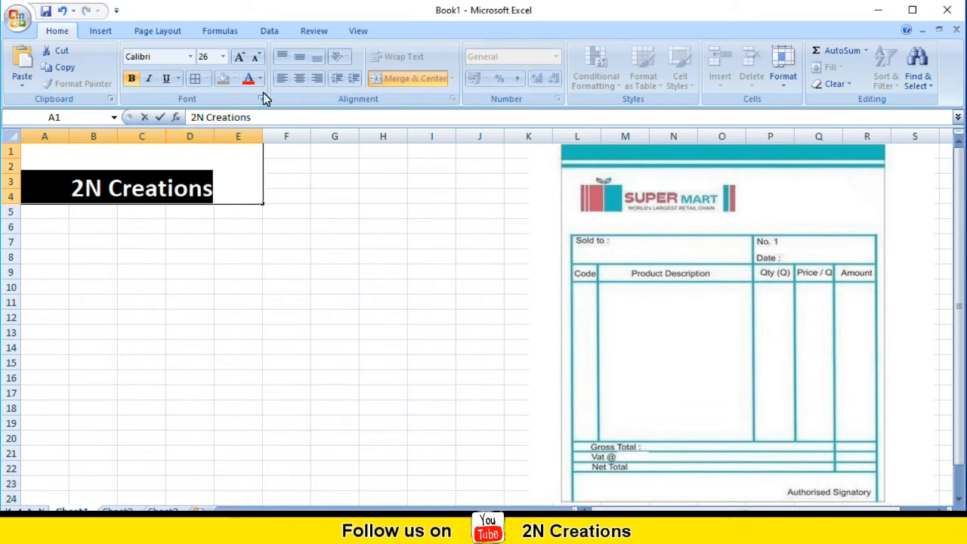
{"action": "left_click", "coordinate": [222, 193]}
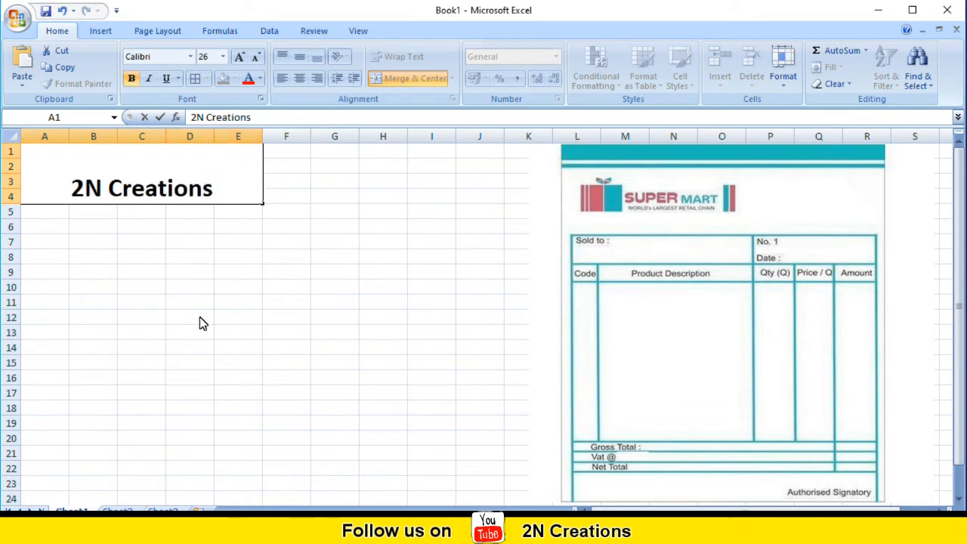
{"action": "left_click", "coordinate": [57, 217]}
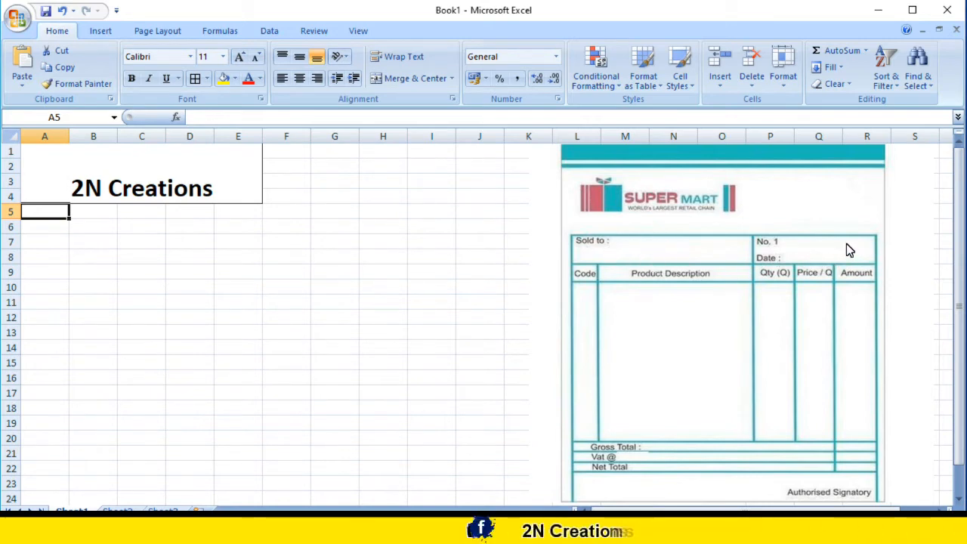
Examine the reference invoice picture for its customer, number and date fields and its product table columns.
{"action": "left_click", "coordinate": [807, 252]}
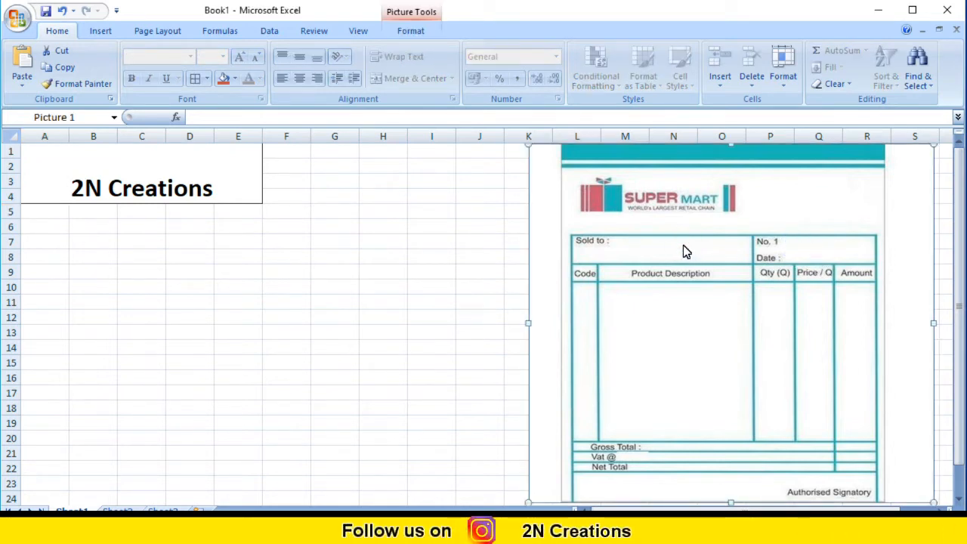
{"action": "left_click", "coordinate": [797, 250]}
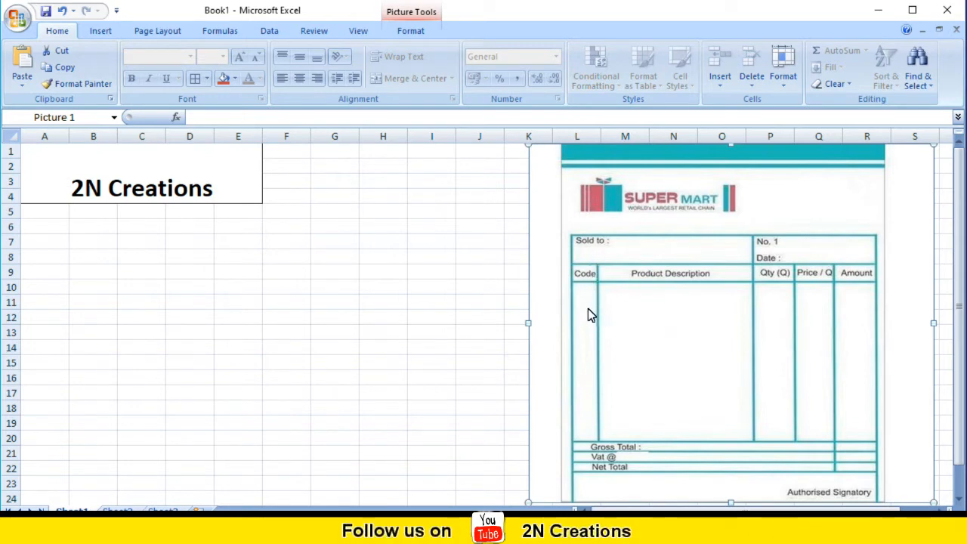
{"action": "left_click", "coordinate": [587, 273]}
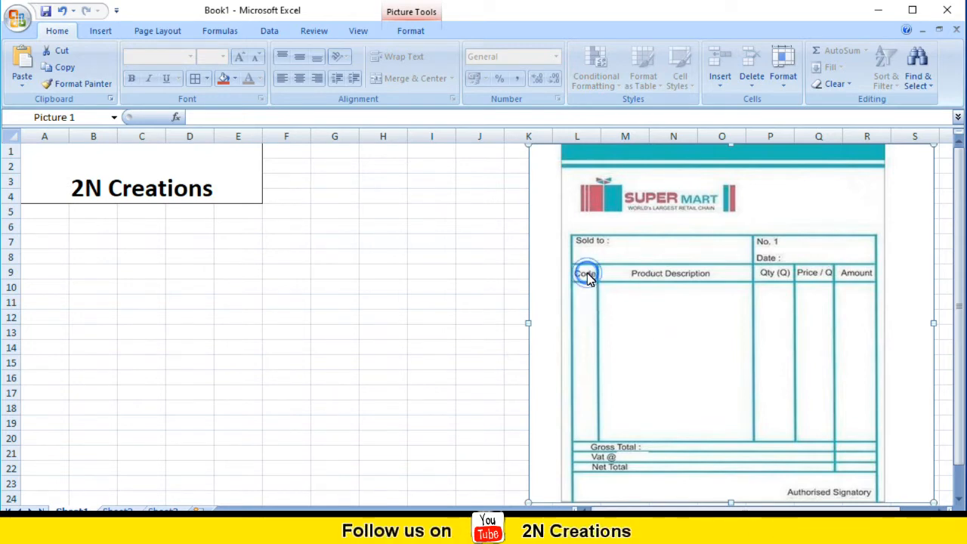
{"action": "left_click", "coordinate": [656, 278]}
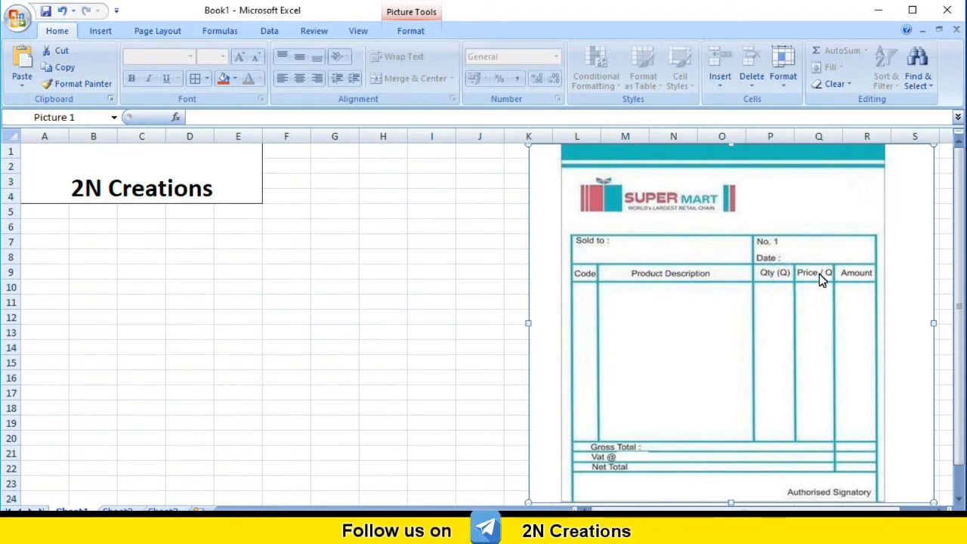
{"action": "left_click", "coordinate": [855, 272]}
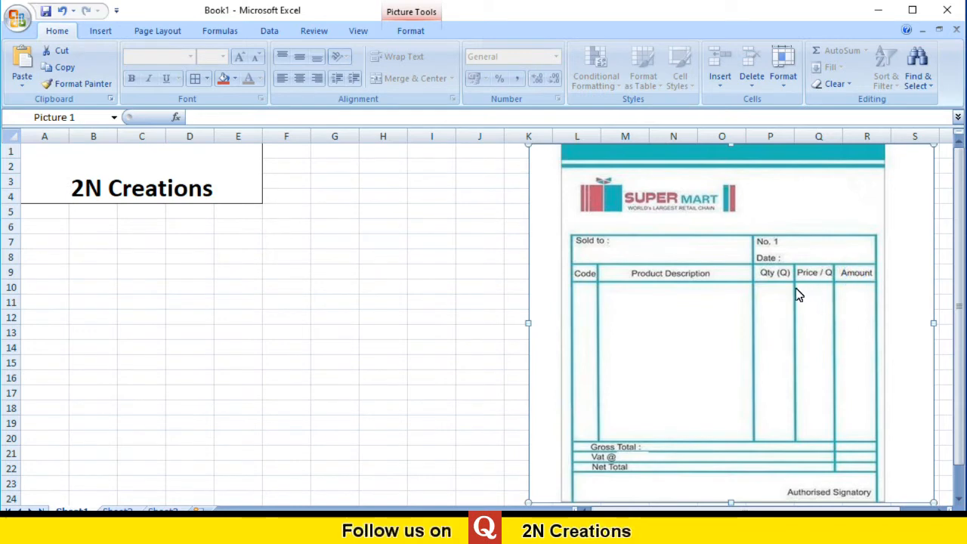
{"action": "left_click", "coordinate": [768, 272]}
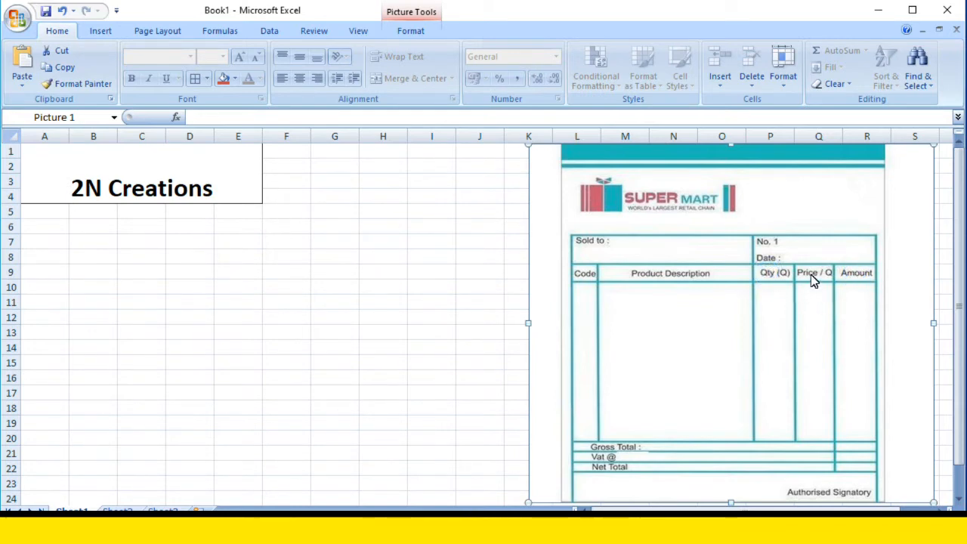
{"action": "left_click", "coordinate": [856, 288]}
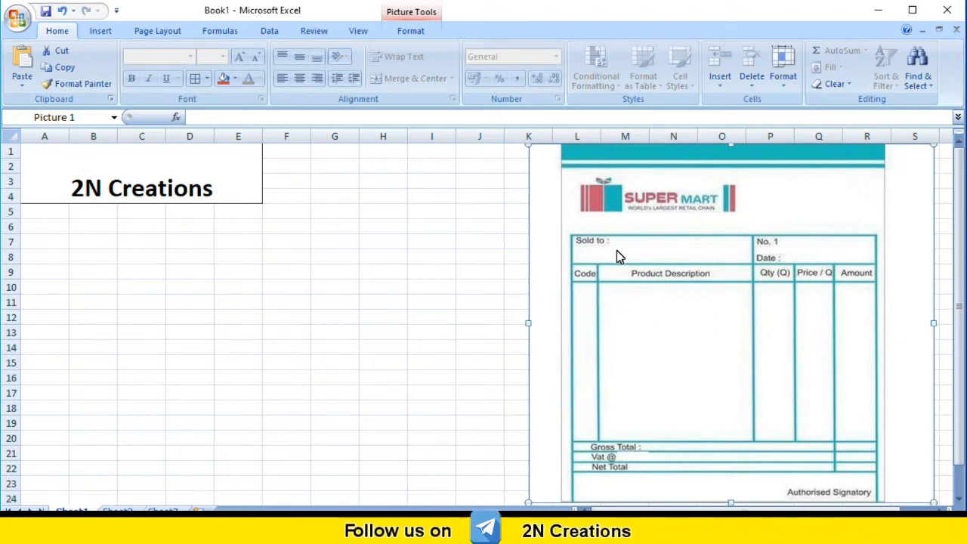
{"action": "left_click", "coordinate": [42, 174]}
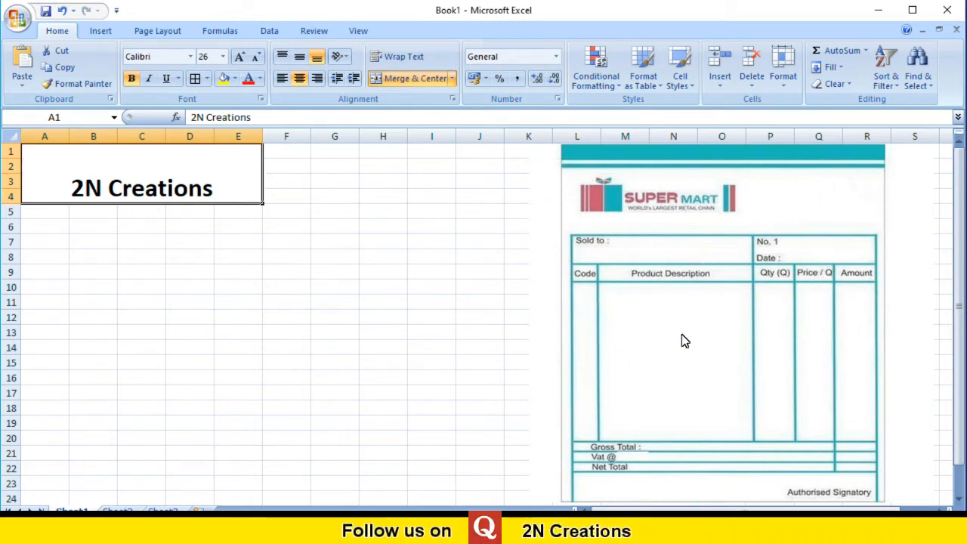
{"action": "left_click", "coordinate": [625, 249]}
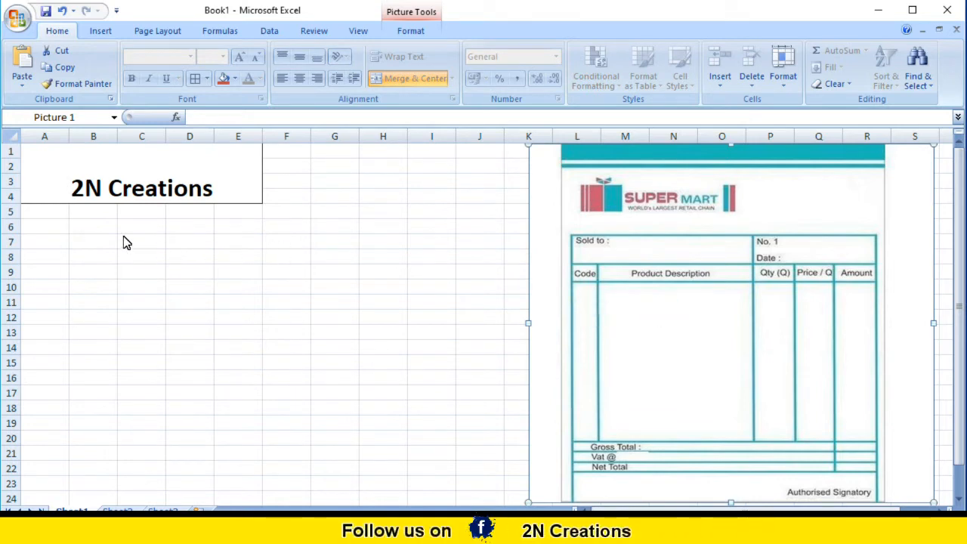
Merge and center cells C5:E5 below the heading and apply All Borders to the merged cell.
{"action": "left_click", "coordinate": [42, 216]}
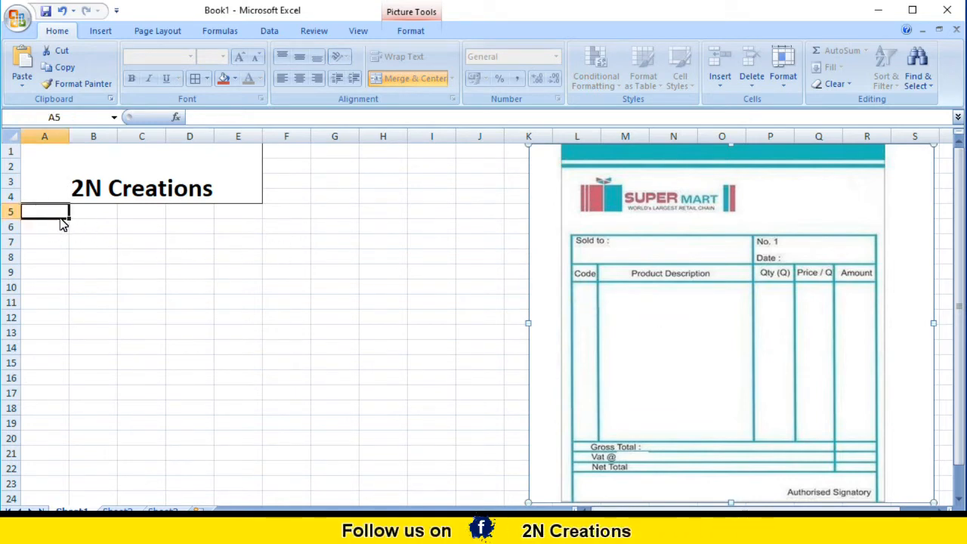
{"action": "left_click_drag", "start_coordinate": [65, 223], "coordinate": [102, 235]}
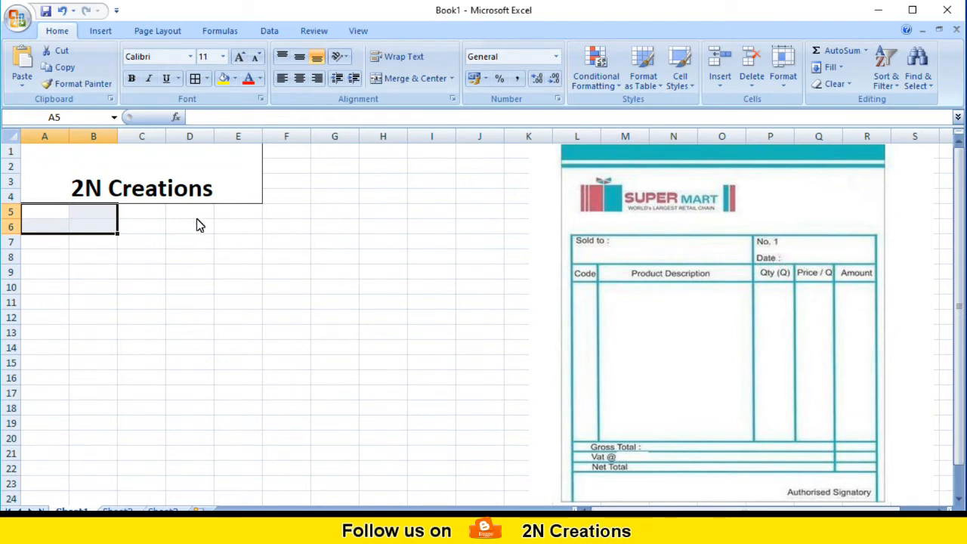
{"action": "left_click_drag", "start_coordinate": [142, 211], "coordinate": [227, 221]}
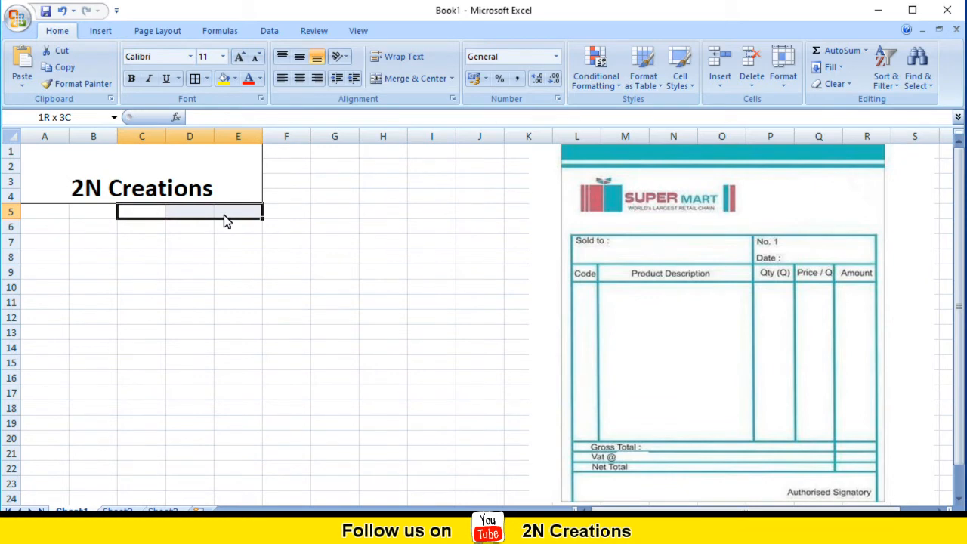
{"action": "left_click_drag", "start_coordinate": [227, 220], "coordinate": [225, 219]}
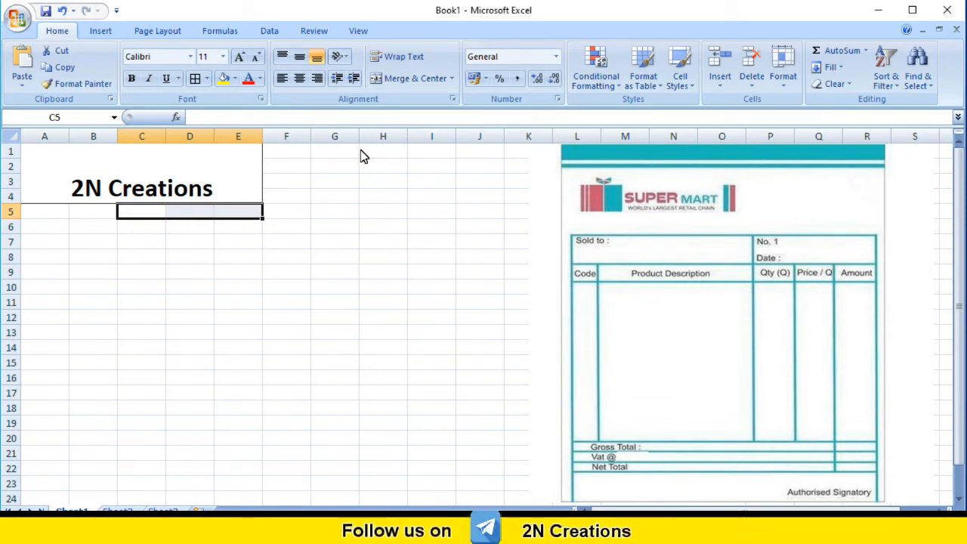
{"action": "left_click", "coordinate": [405, 80]}
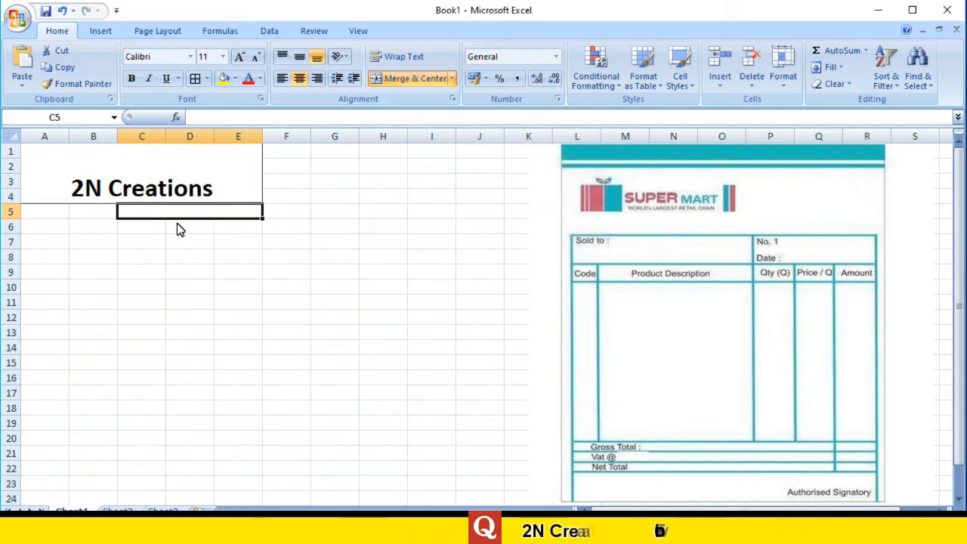
{"action": "left_click", "coordinate": [196, 82]}
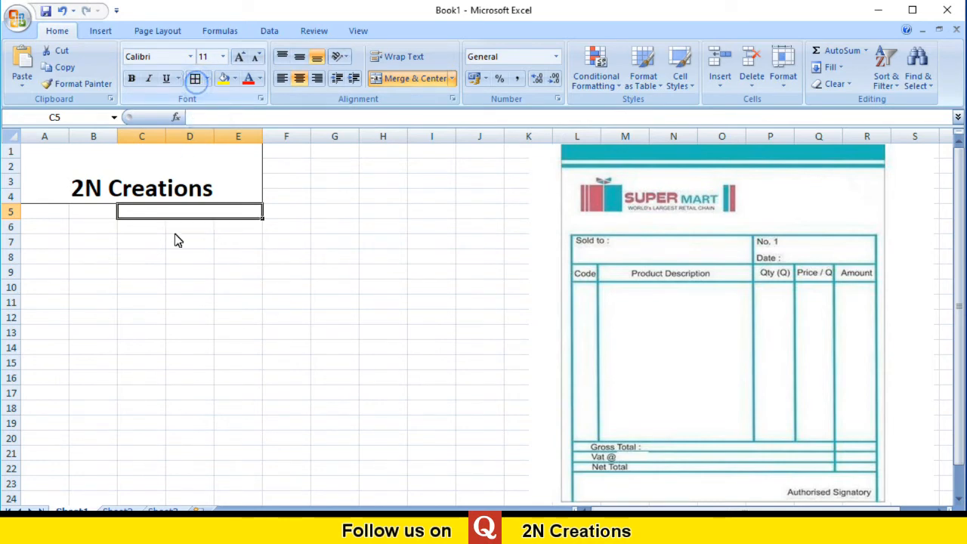
{"action": "left_click", "coordinate": [189, 240]}
{"action": "left_click", "coordinate": [182, 214]}
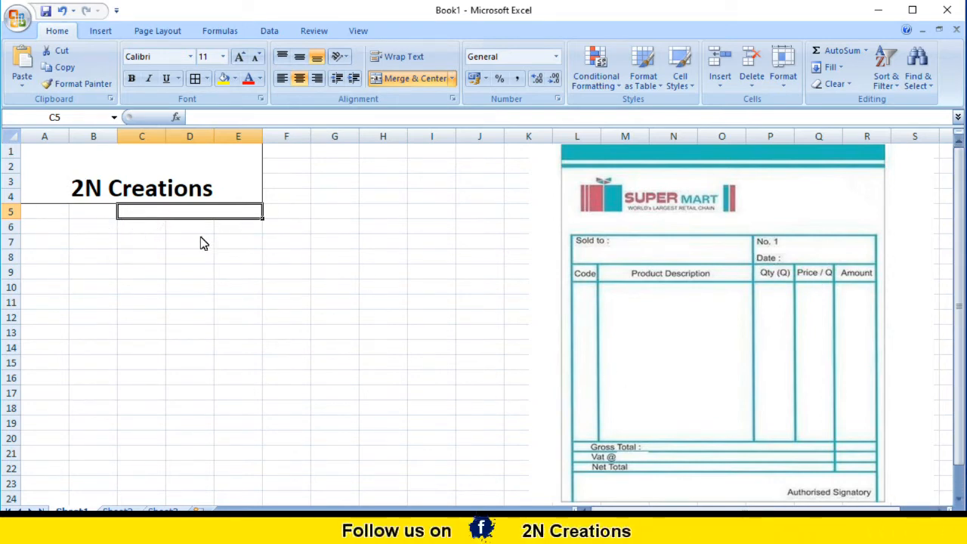
Merge and center cells C6:E6 and apply All Borders to the merged cell.
{"action": "left_click_drag", "start_coordinate": [135, 229], "coordinate": [227, 233]}
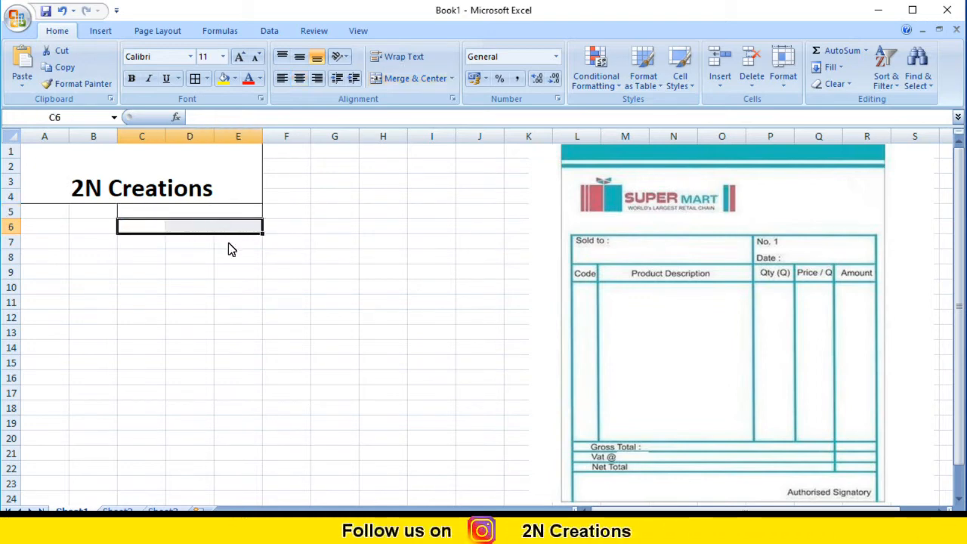
{"action": "left_click", "coordinate": [415, 84]}
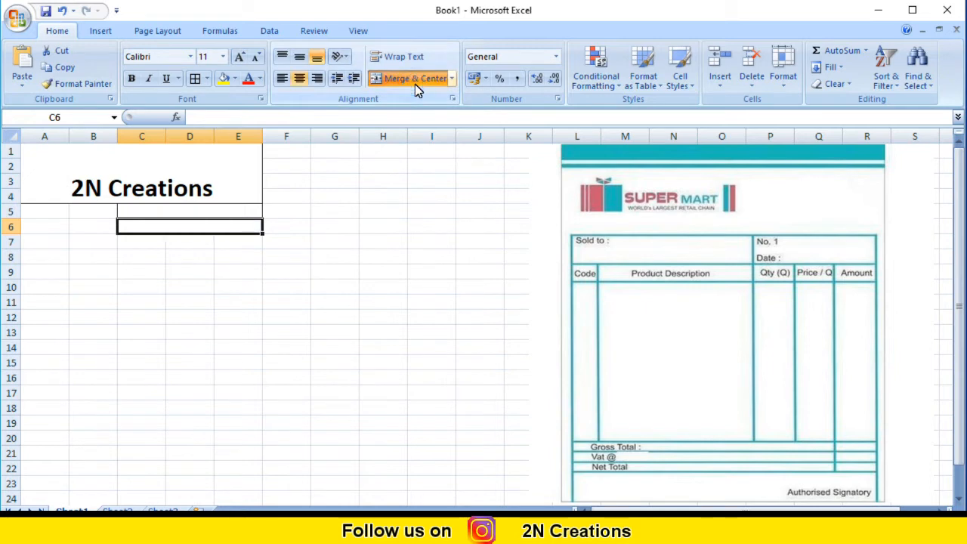
{"action": "left_click", "coordinate": [195, 79]}
{"action": "left_click", "coordinate": [174, 248]}
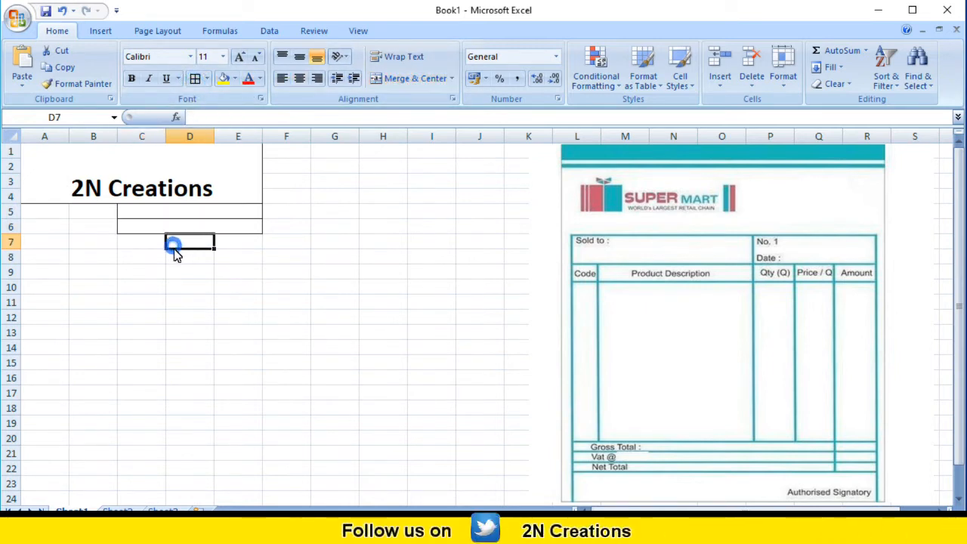
{"action": "left_click", "coordinate": [186, 212]}
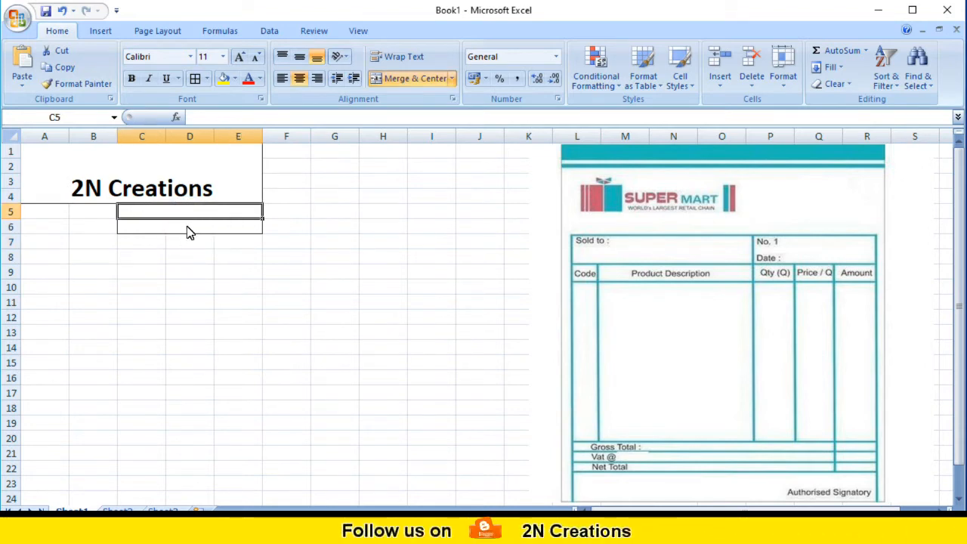
{"action": "left_click", "coordinate": [187, 227]}
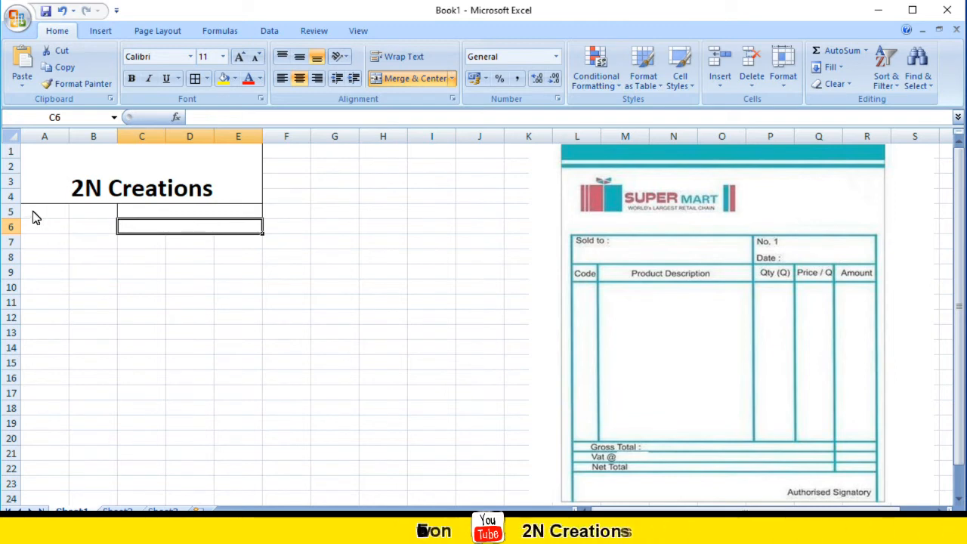
Merge and center the block A5:B6 and give it All Borders.
{"action": "left_click_drag", "start_coordinate": [34, 217], "coordinate": [87, 232]}
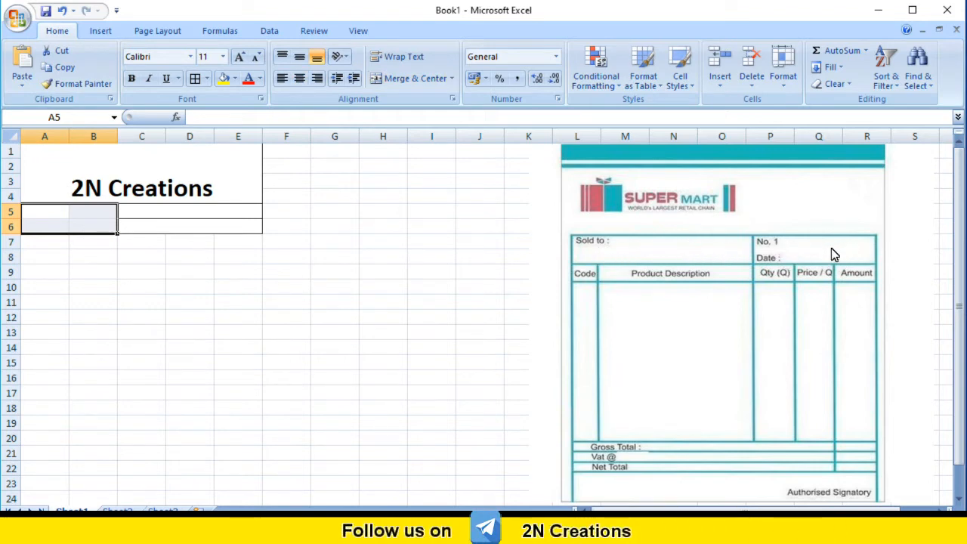
{"action": "left_click", "coordinate": [215, 215]}
{"action": "left_click", "coordinate": [215, 227]}
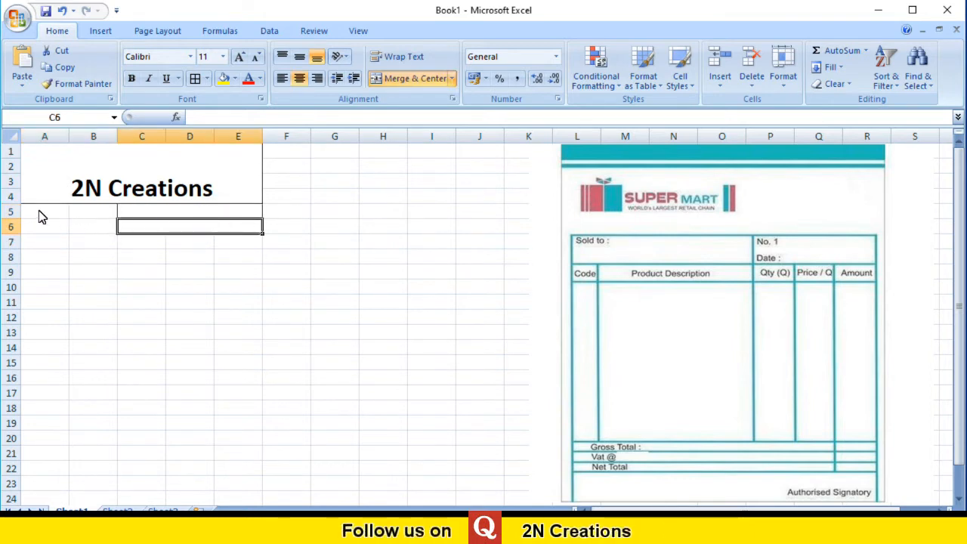
{"action": "left_click_drag", "start_coordinate": [40, 213], "coordinate": [83, 225]}
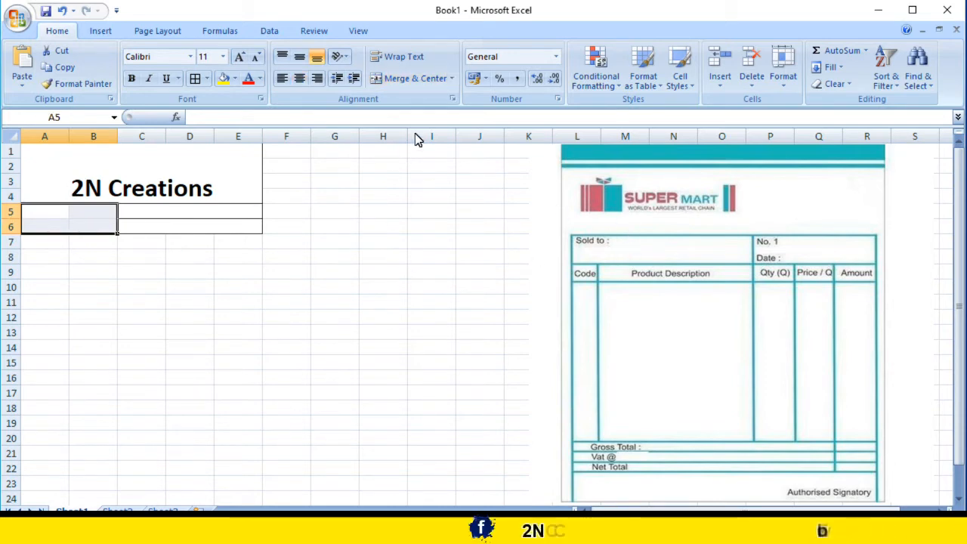
{"action": "left_click", "coordinate": [414, 83]}
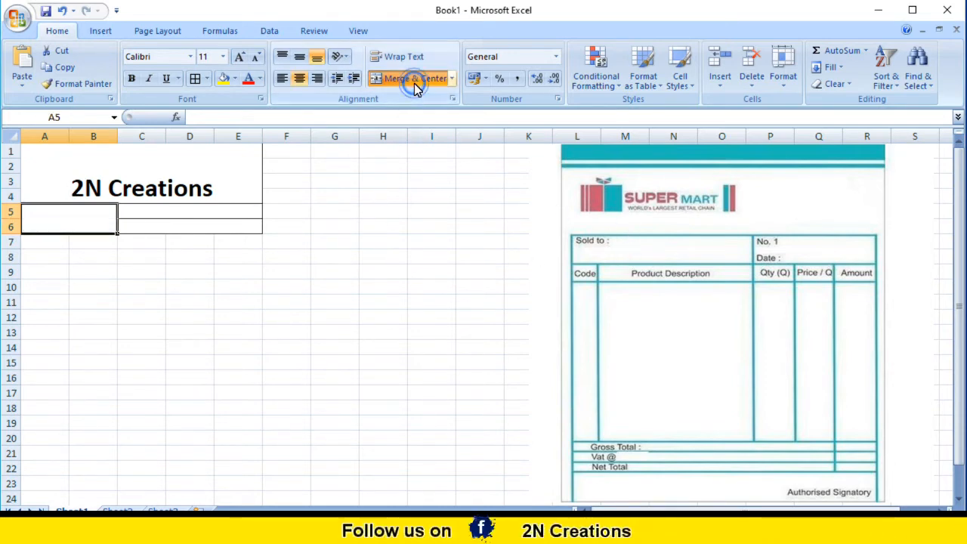
{"action": "left_click", "coordinate": [198, 81]}
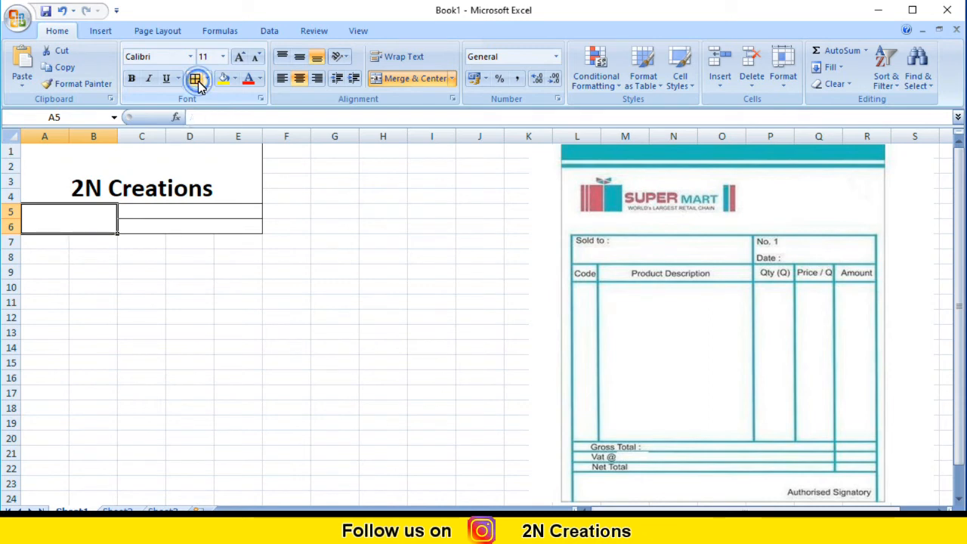
{"action": "left_click", "coordinate": [231, 285]}
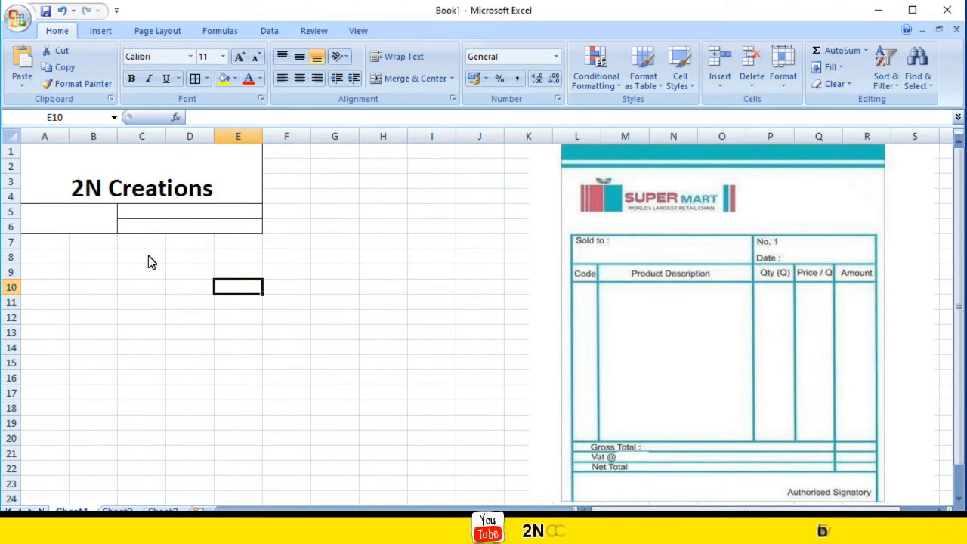
Apply All Borders to each of the cells A7 to E7, matching the five product table columns of the reference picture.
{"action": "left_click", "coordinate": [582, 276]}
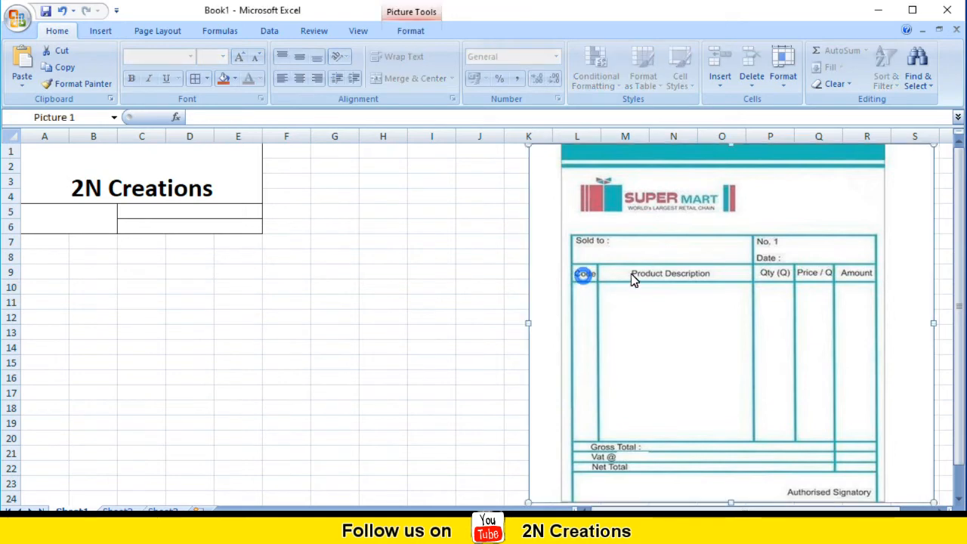
{"action": "left_click", "coordinate": [634, 273]}
{"action": "left_click", "coordinate": [775, 273]}
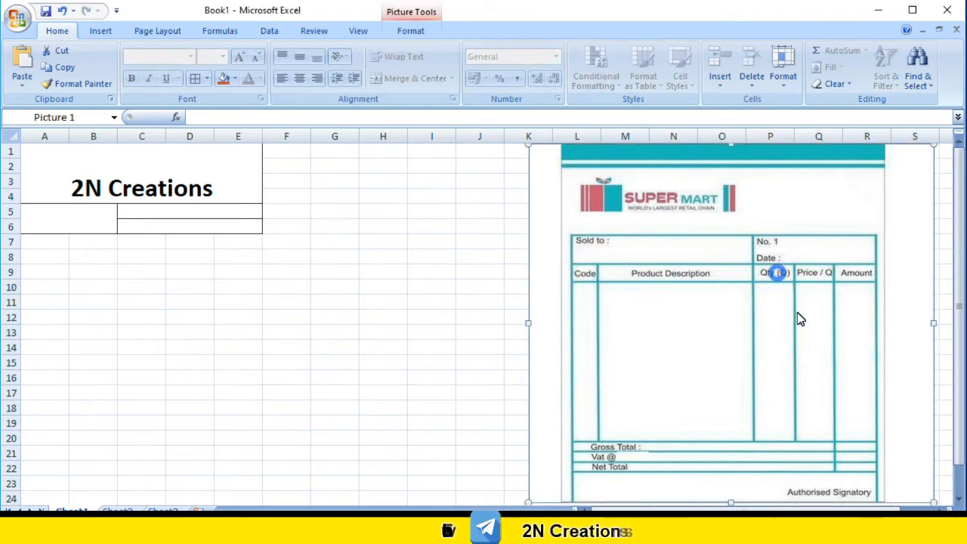
{"action": "left_click", "coordinate": [808, 275]}
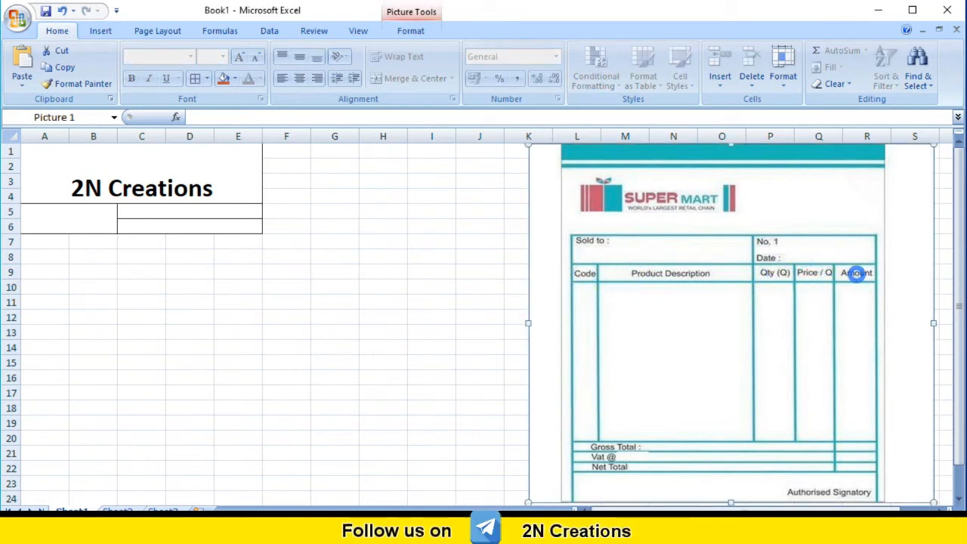
{"action": "left_click", "coordinate": [51, 244]}
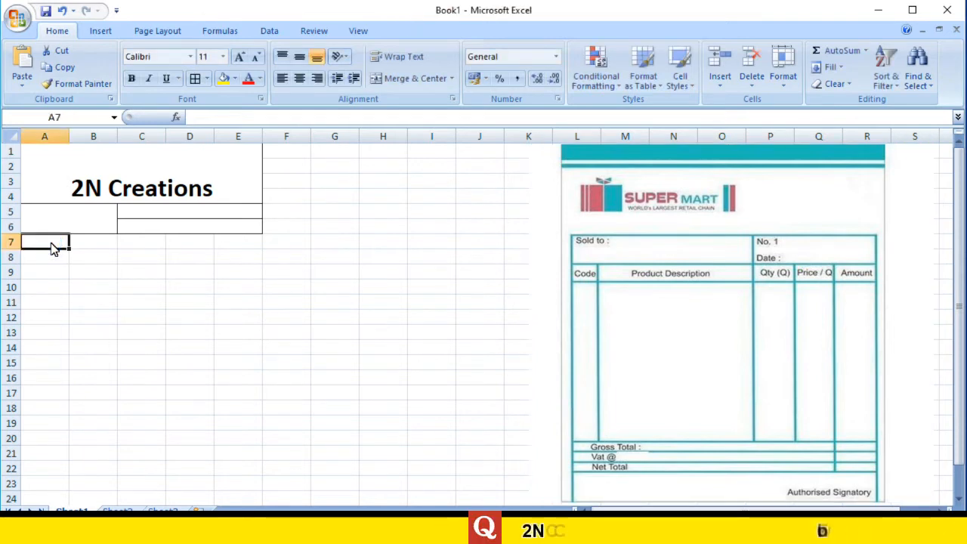
{"action": "left_click", "coordinate": [195, 79]}
{"action": "left_click", "coordinate": [94, 243]}
{"action": "left_click", "coordinate": [194, 80]}
{"action": "left_click", "coordinate": [140, 244]}
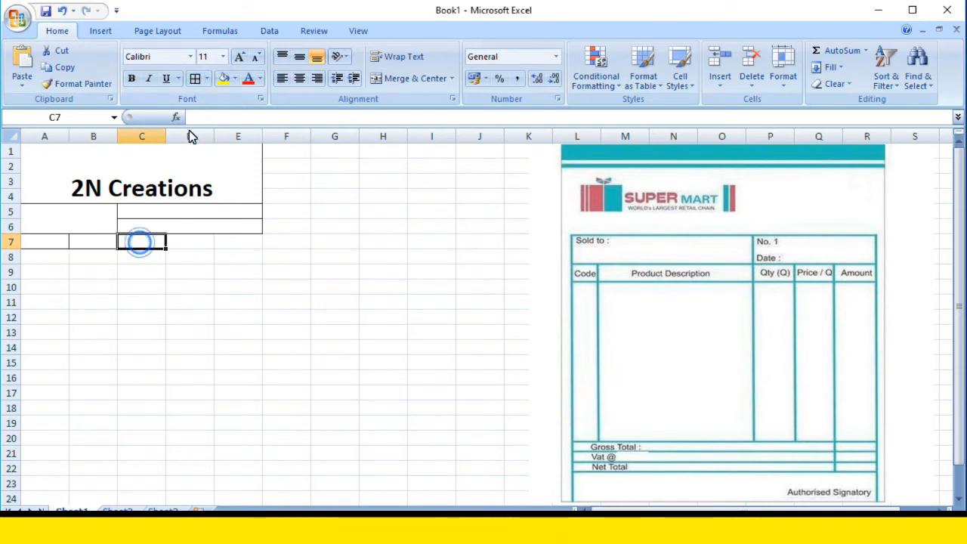
{"action": "left_click", "coordinate": [194, 79]}
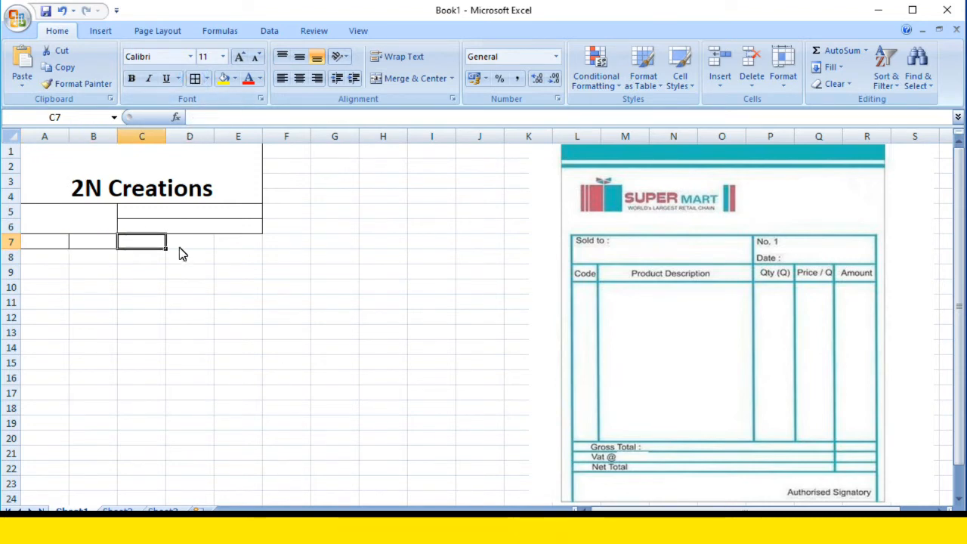
{"action": "left_click", "coordinate": [188, 242]}
{"action": "left_click", "coordinate": [195, 79]}
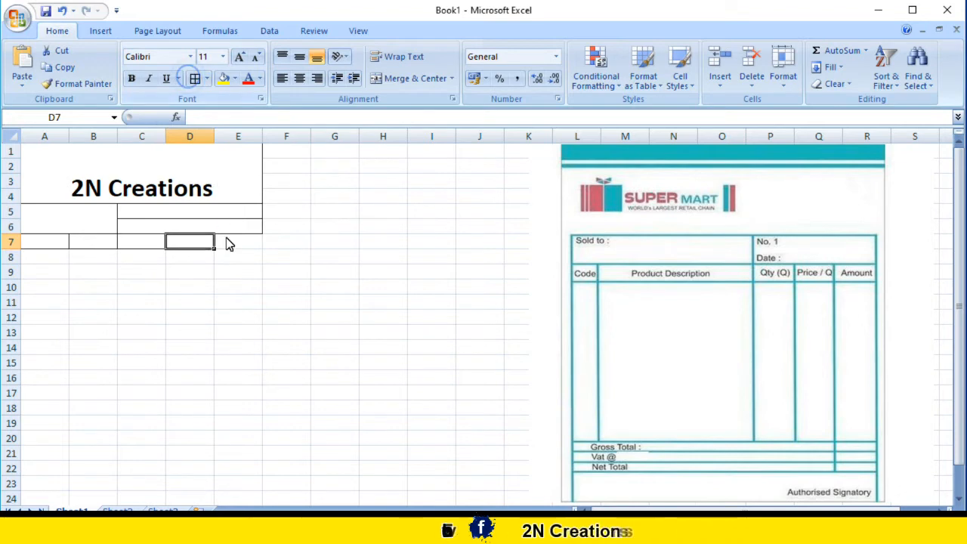
{"action": "left_click", "coordinate": [230, 241]}
{"action": "left_click", "coordinate": [196, 78]}
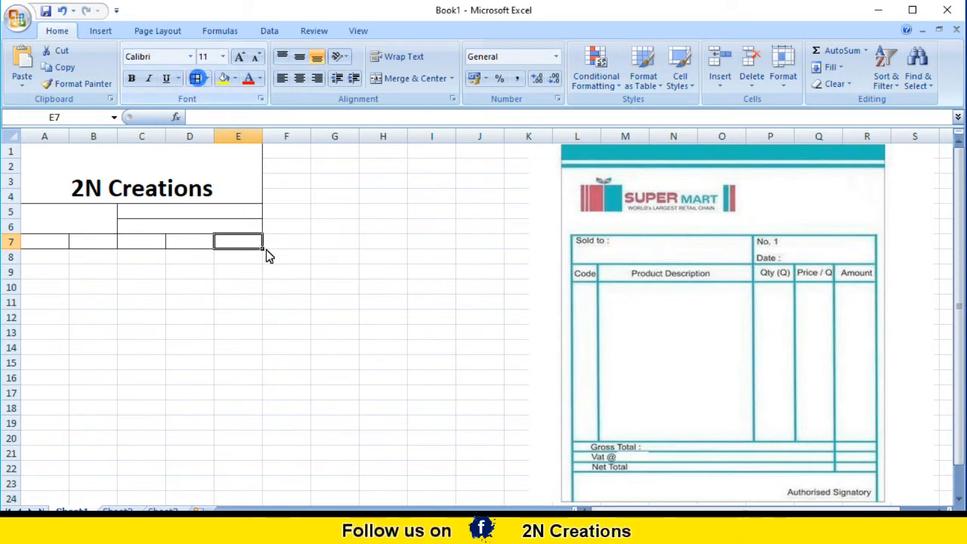
{"action": "left_click", "coordinate": [195, 338]}
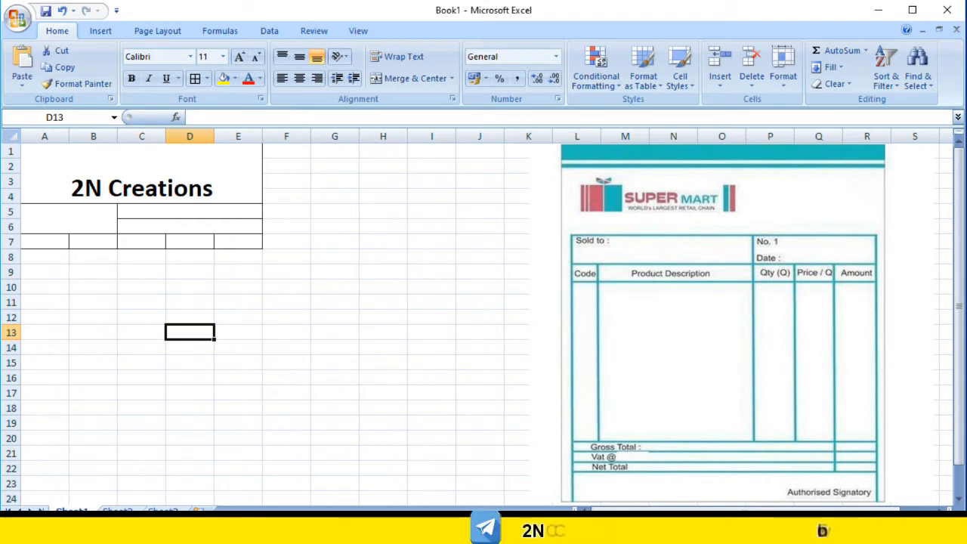
{"action": "left_click", "coordinate": [47, 261]}
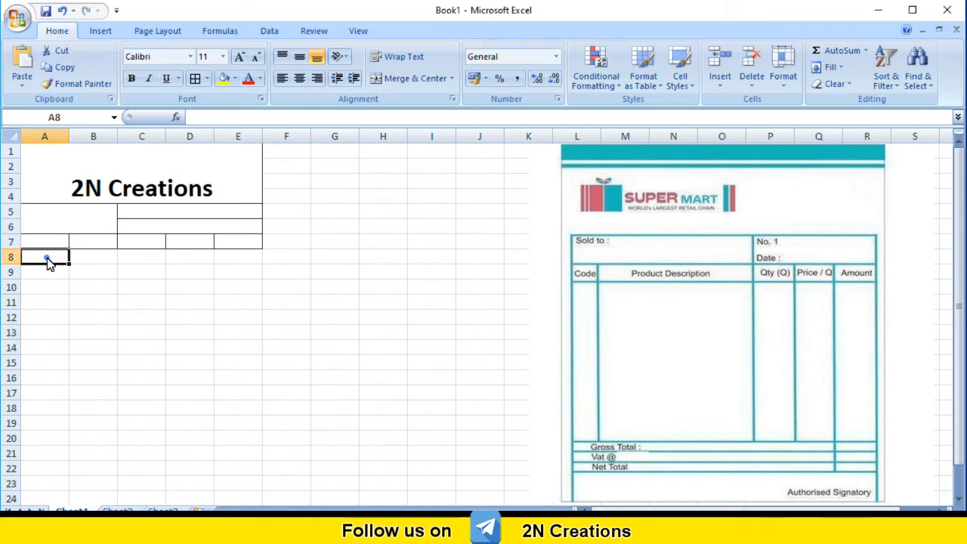
{"action": "left_click_drag", "start_coordinate": [47, 261], "coordinate": [41, 451]}
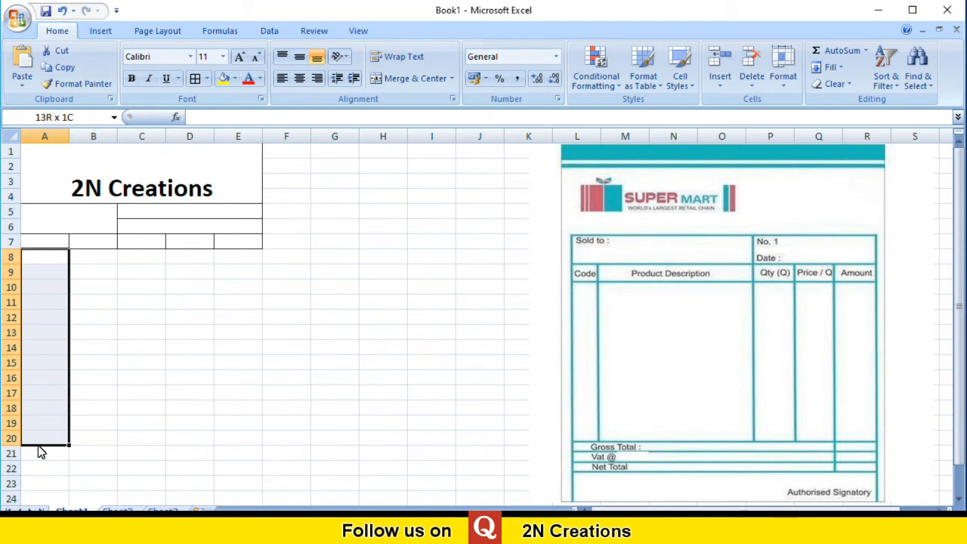
{"action": "left_click_drag", "start_coordinate": [41, 451], "coordinate": [40, 451]}
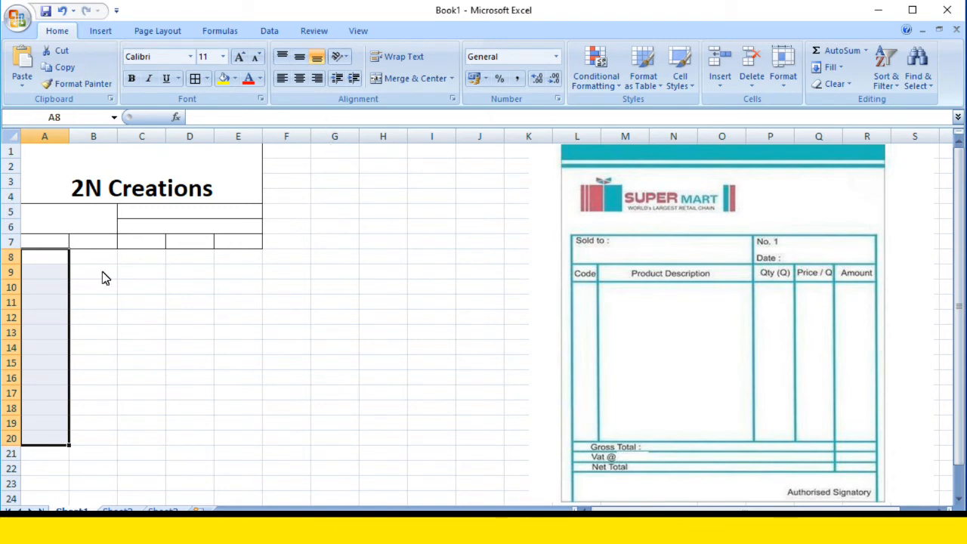
{"action": "left_click_drag", "start_coordinate": [37, 257], "coordinate": [42, 431]}
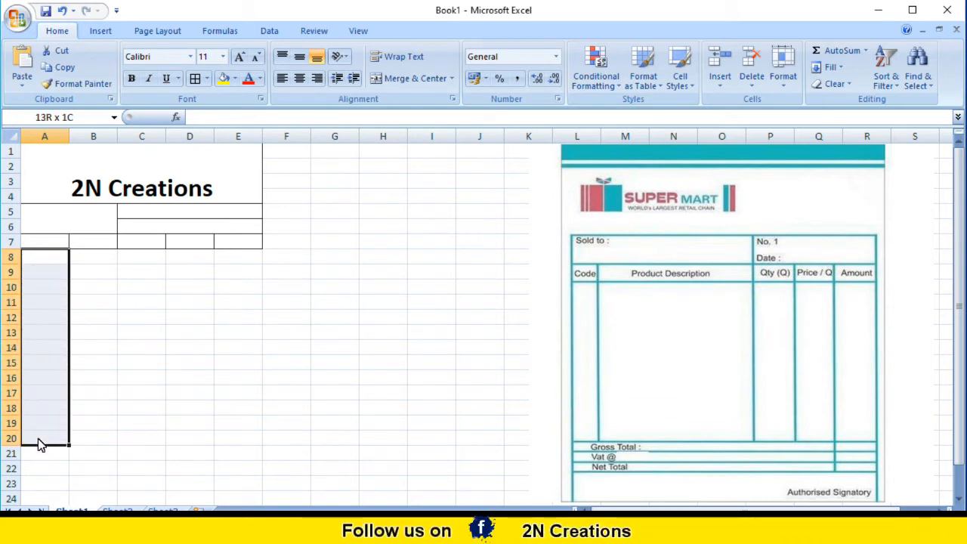
{"action": "left_click_drag", "start_coordinate": [41, 445], "coordinate": [40, 444]}
{"action": "left_click", "coordinate": [108, 386]}
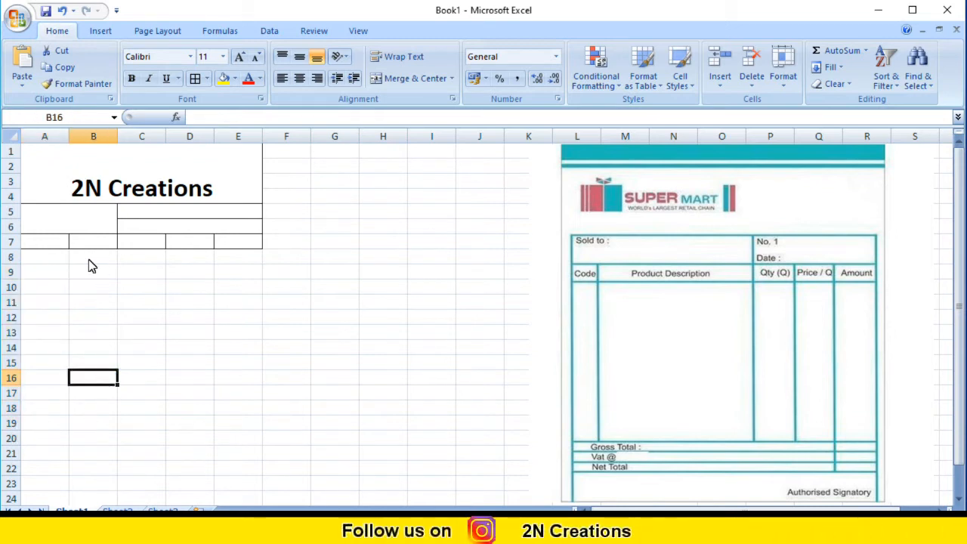
Apply All Borders to the range A8:A18 in the first table column.
{"action": "left_click_drag", "start_coordinate": [61, 259], "coordinate": [47, 416]}
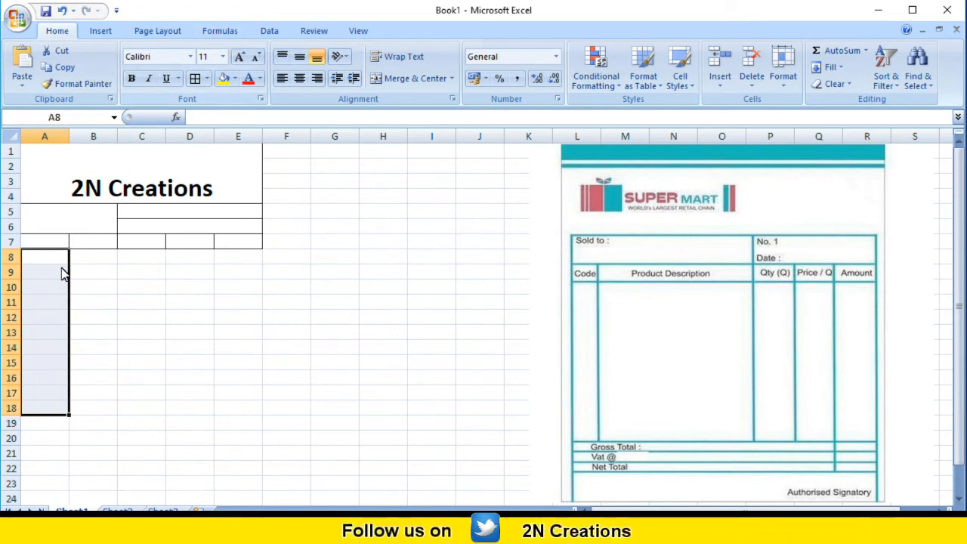
{"action": "left_click", "coordinate": [207, 78]}
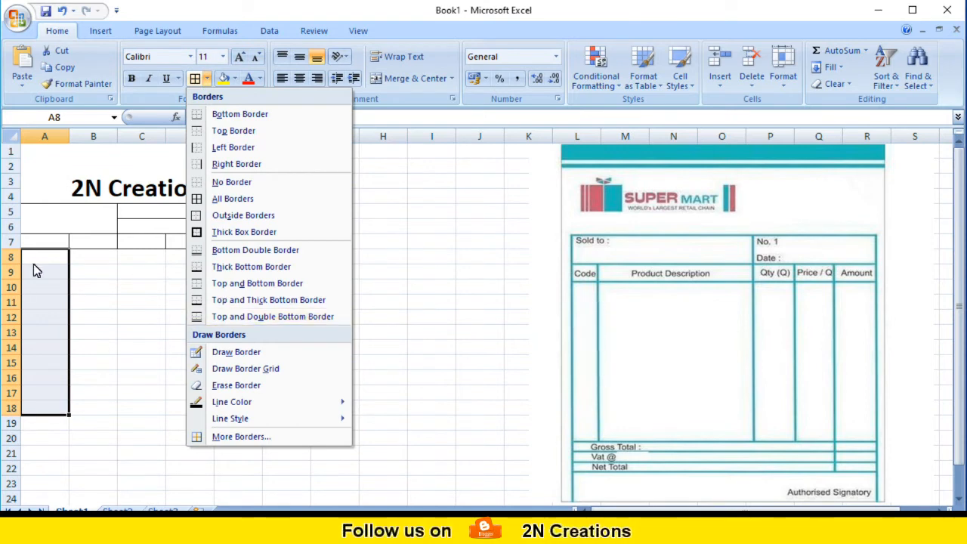
{"action": "left_click", "coordinate": [238, 199]}
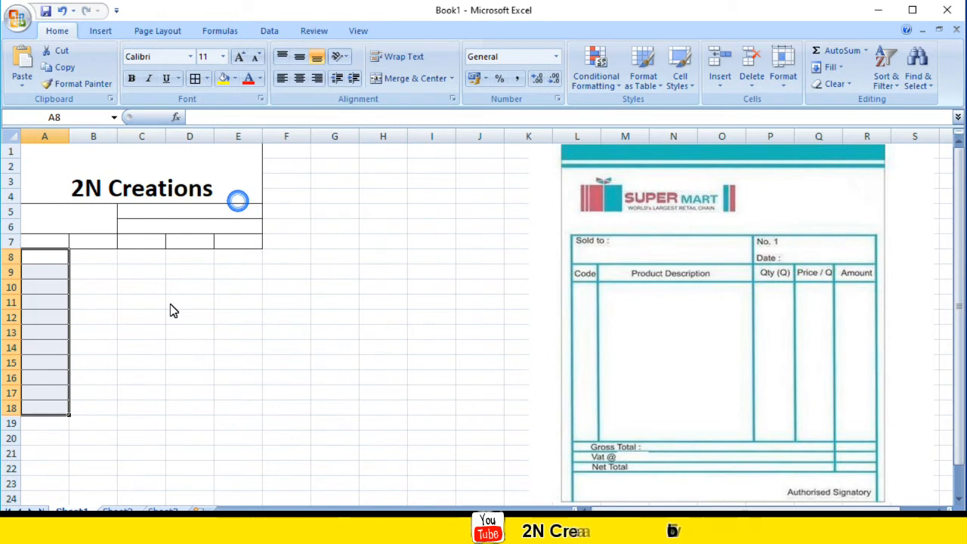
{"action": "left_click", "coordinate": [168, 305]}
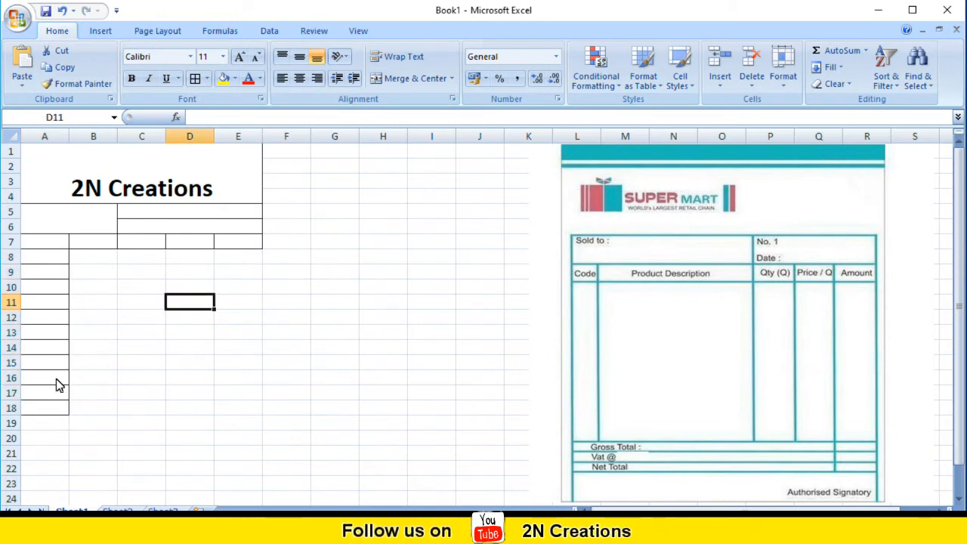
Clear the borders from A8:A18 and give the range only a Right Border.
{"action": "left_click_drag", "start_coordinate": [50, 260], "coordinate": [46, 411]}
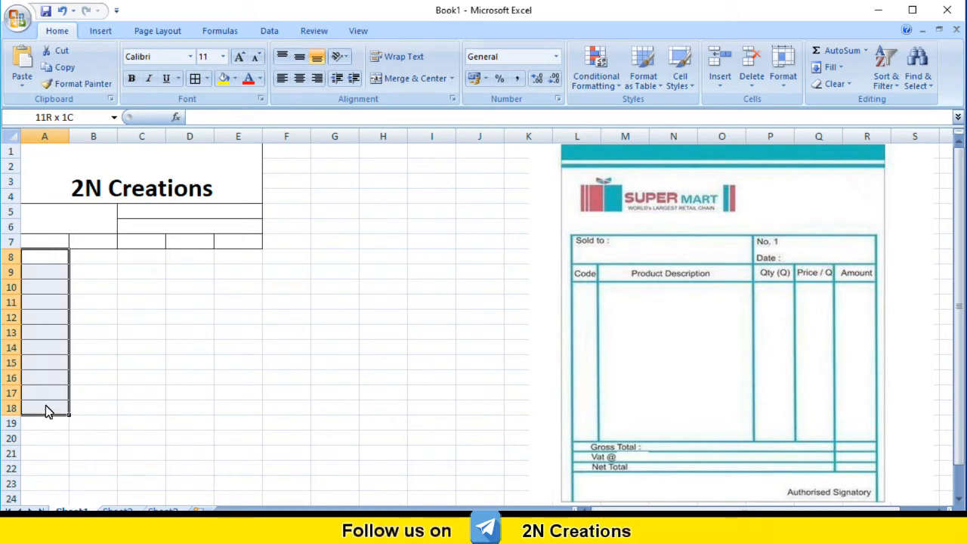
{"action": "left_click", "coordinate": [207, 79]}
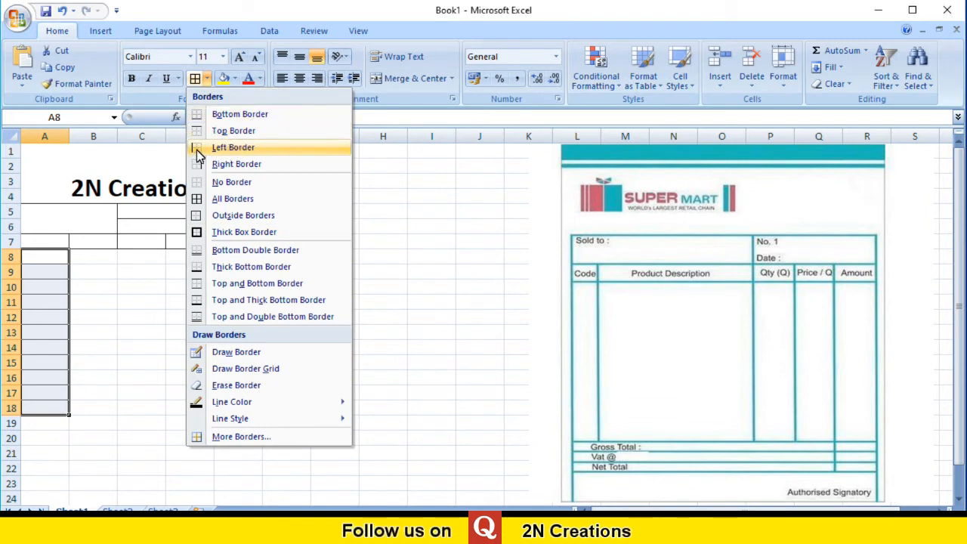
{"action": "left_click", "coordinate": [256, 167]}
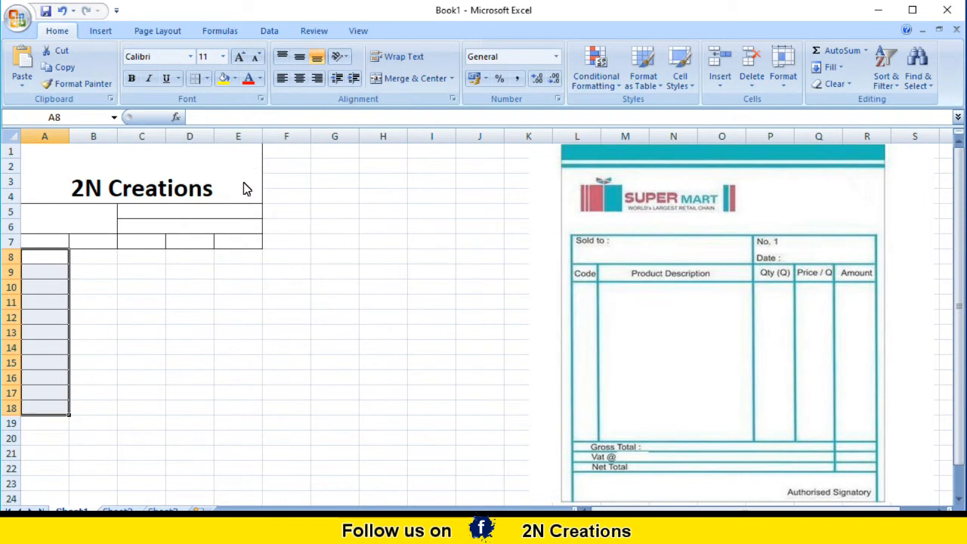
{"action": "left_click", "coordinate": [206, 79]}
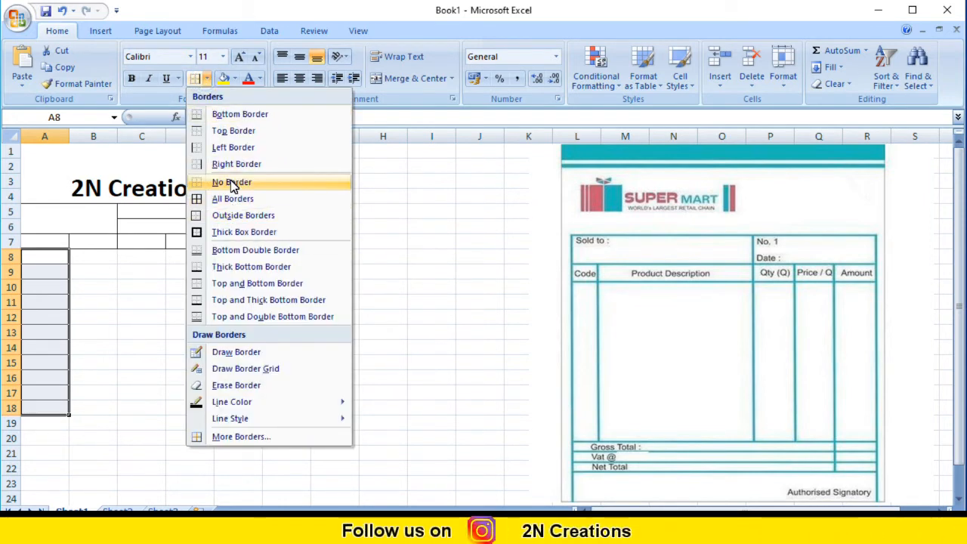
{"action": "left_click", "coordinate": [231, 182]}
{"action": "left_click", "coordinate": [208, 80]}
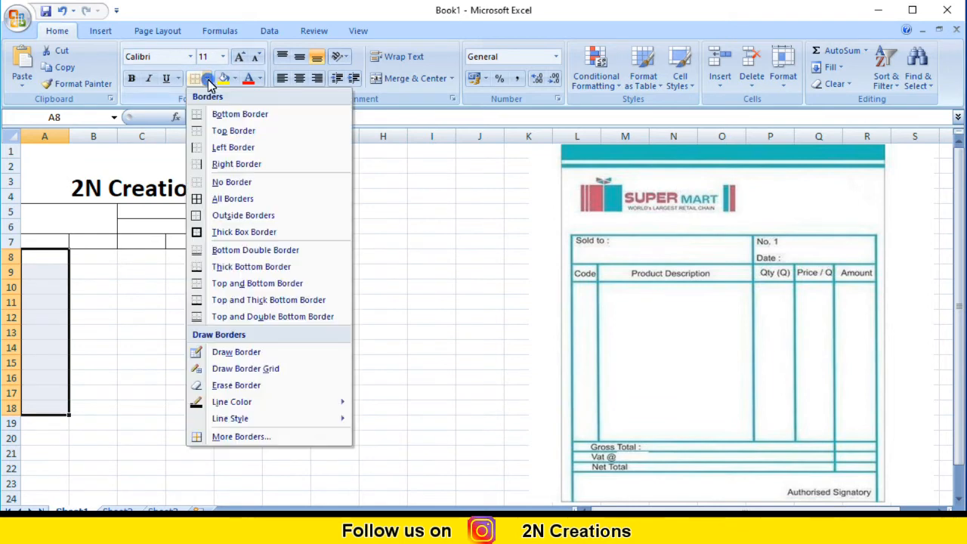
{"action": "left_click", "coordinate": [229, 165]}
{"action": "left_click", "coordinate": [127, 331]}
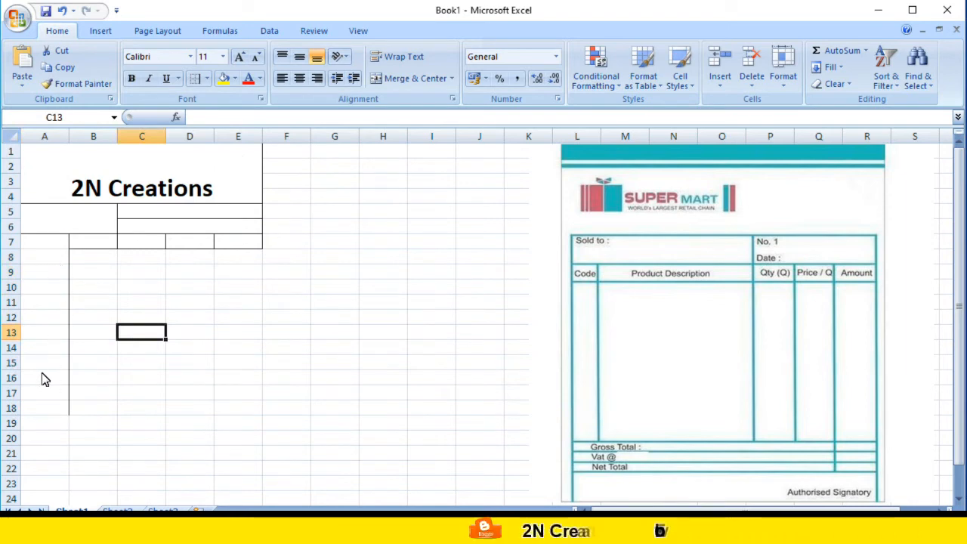
Reapply All Borders to cell A7 at the head of the first table column.
{"action": "left_click", "coordinate": [59, 244]}
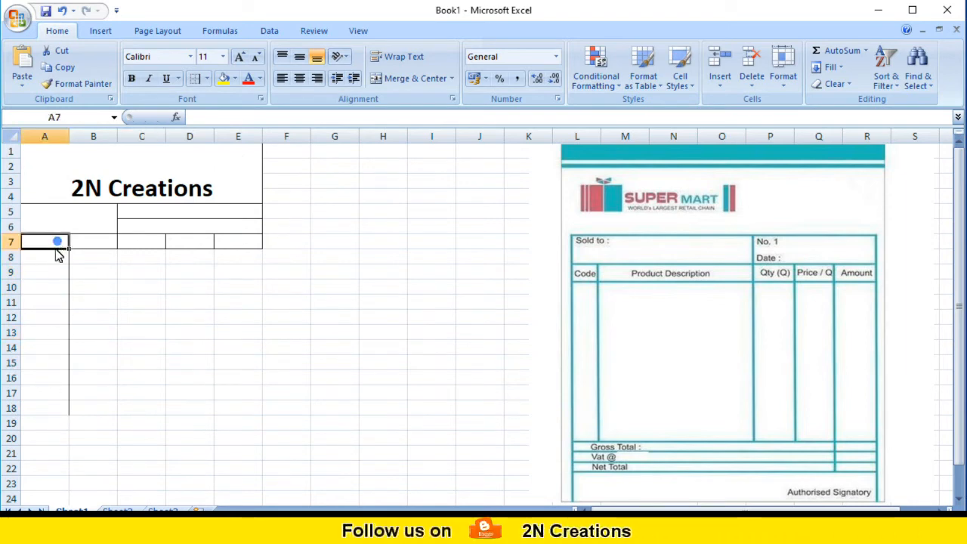
{"action": "left_click", "coordinate": [207, 80]}
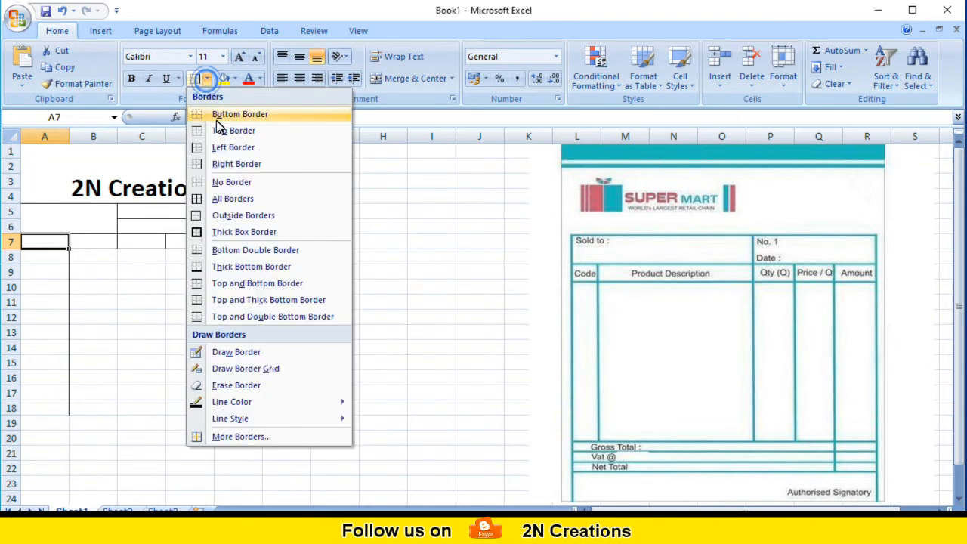
{"action": "left_click", "coordinate": [223, 199]}
{"action": "left_click", "coordinate": [115, 303]}
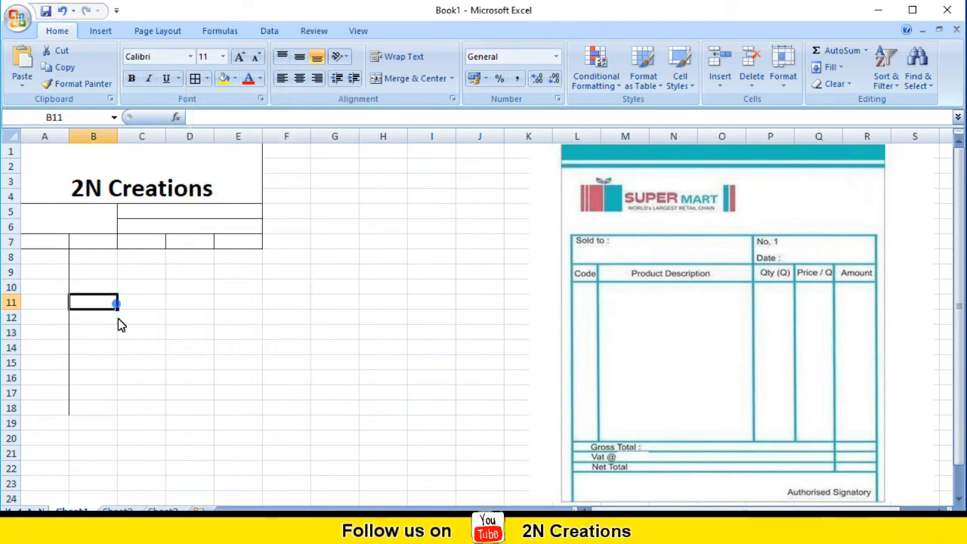
Apply a Right Border to the range B8:B18 in the second table column.
{"action": "left_click", "coordinate": [101, 257]}
{"action": "left_click_drag", "start_coordinate": [103, 275], "coordinate": [111, 413]}
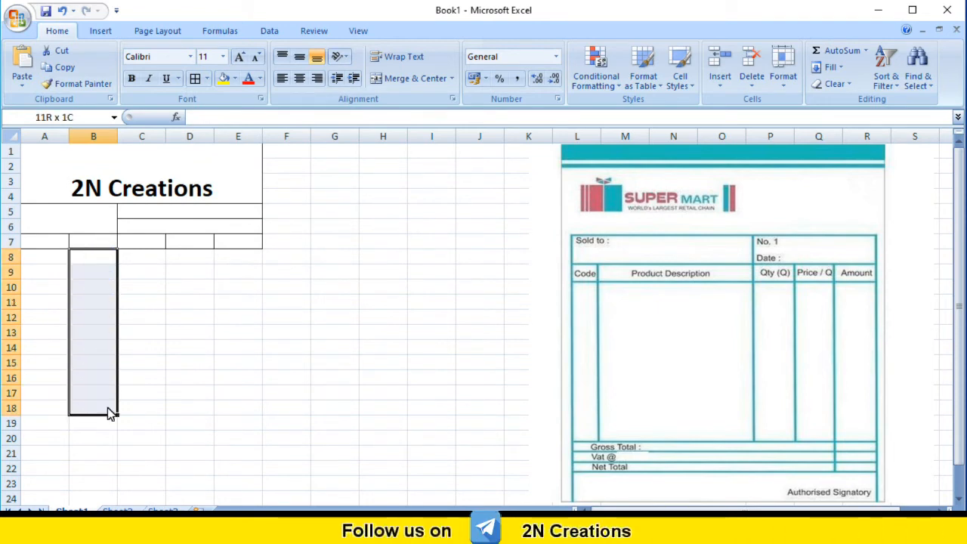
{"action": "left_click", "coordinate": [208, 80]}
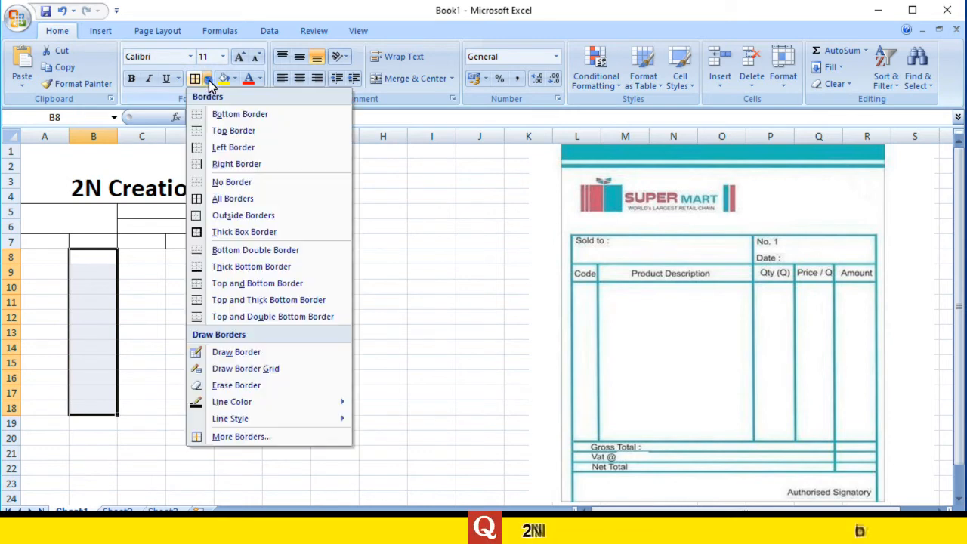
{"action": "left_click", "coordinate": [228, 167]}
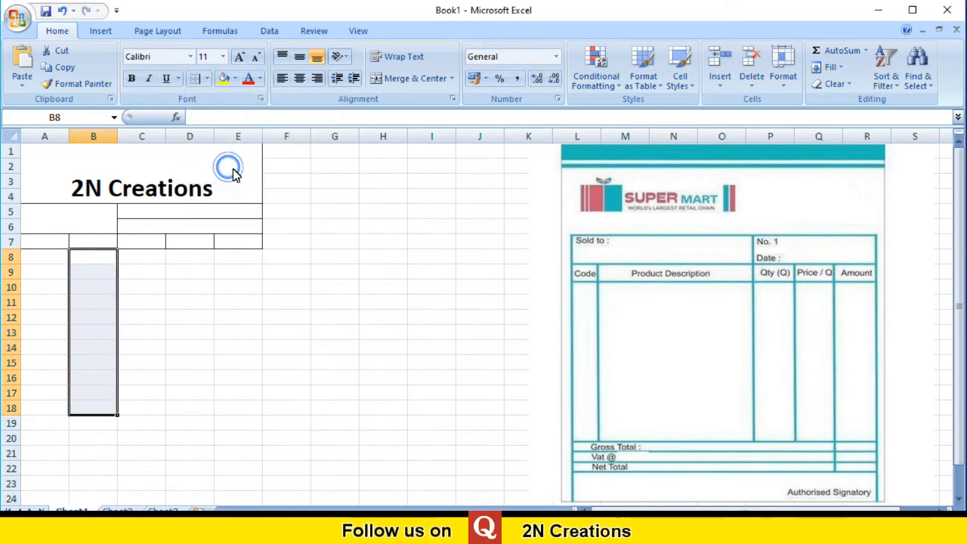
{"action": "left_click", "coordinate": [172, 301]}
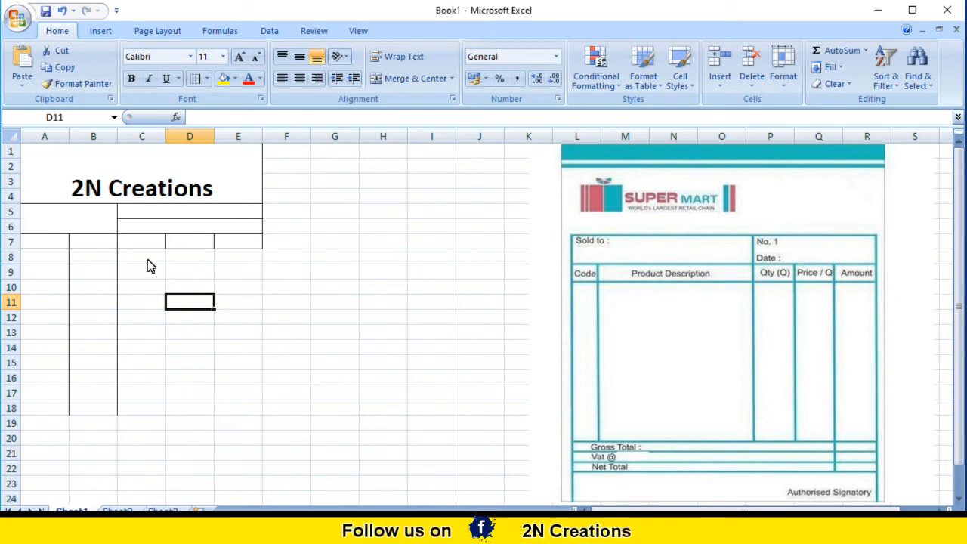
Apply a Right Border separately to C8:C18, D8:D18 and E8:E18 for the remaining table columns.
{"action": "left_click_drag", "start_coordinate": [146, 261], "coordinate": [151, 408]}
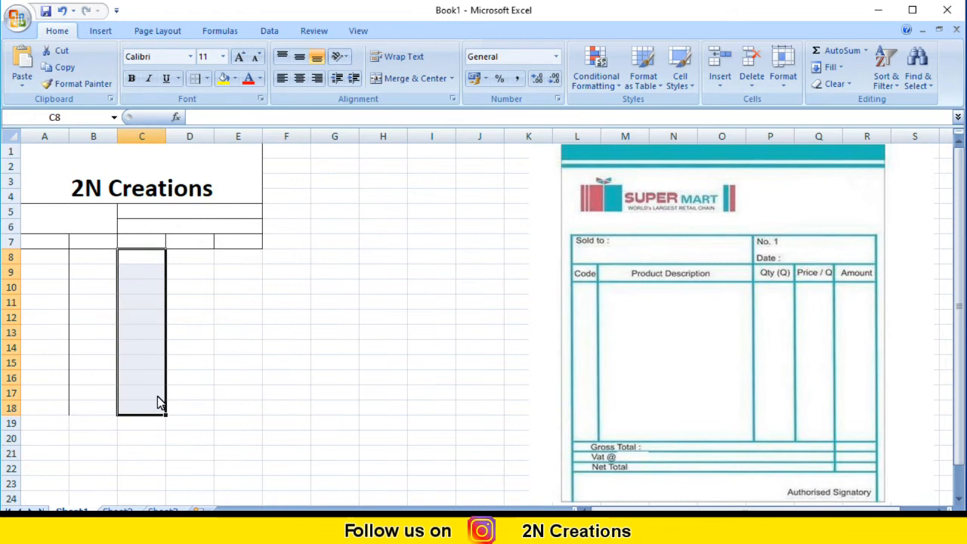
{"action": "left_click", "coordinate": [194, 79]}
{"action": "left_click", "coordinate": [207, 352]}
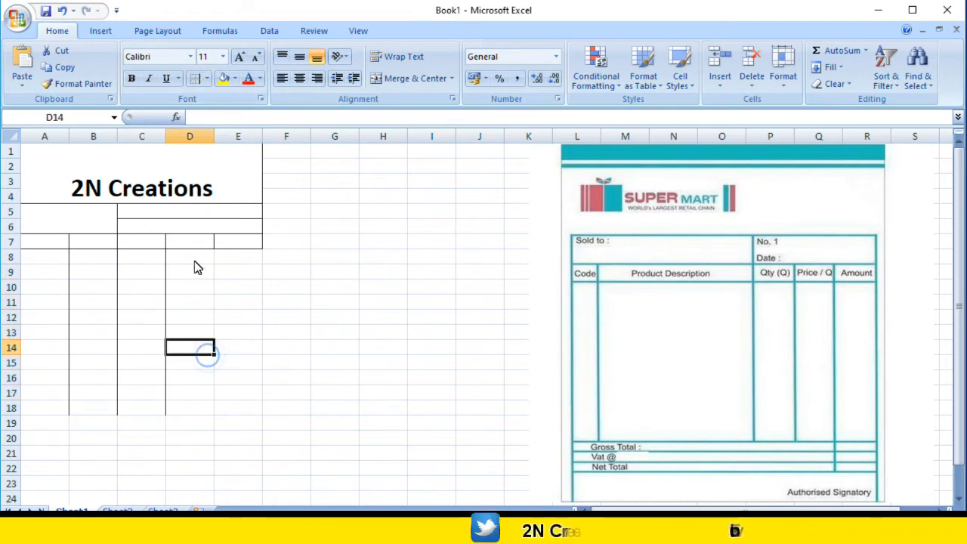
{"action": "left_click_drag", "start_coordinate": [194, 254], "coordinate": [201, 409]}
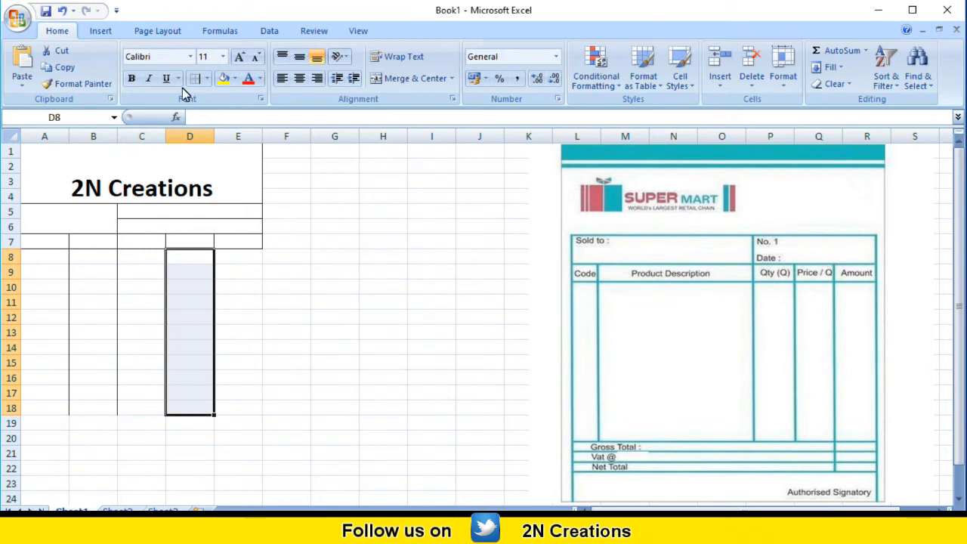
{"action": "left_click", "coordinate": [194, 78]}
{"action": "left_click_drag", "start_coordinate": [236, 260], "coordinate": [244, 411]}
{"action": "left_click", "coordinate": [198, 81]}
{"action": "left_click", "coordinate": [314, 319]}
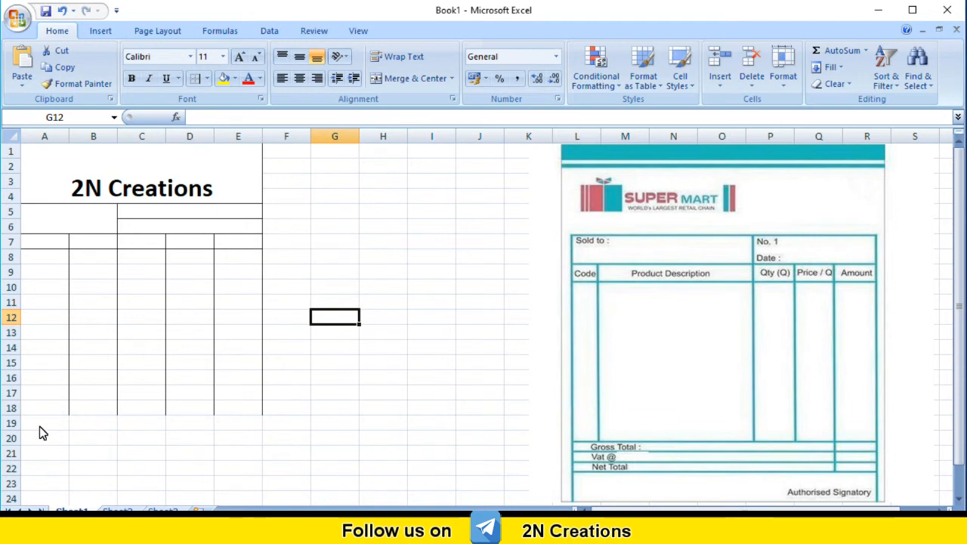
Apply Outside Borders to A19:D19 as the first totals row below the product table.
{"action": "left_click_drag", "start_coordinate": [29, 427], "coordinate": [171, 436]}
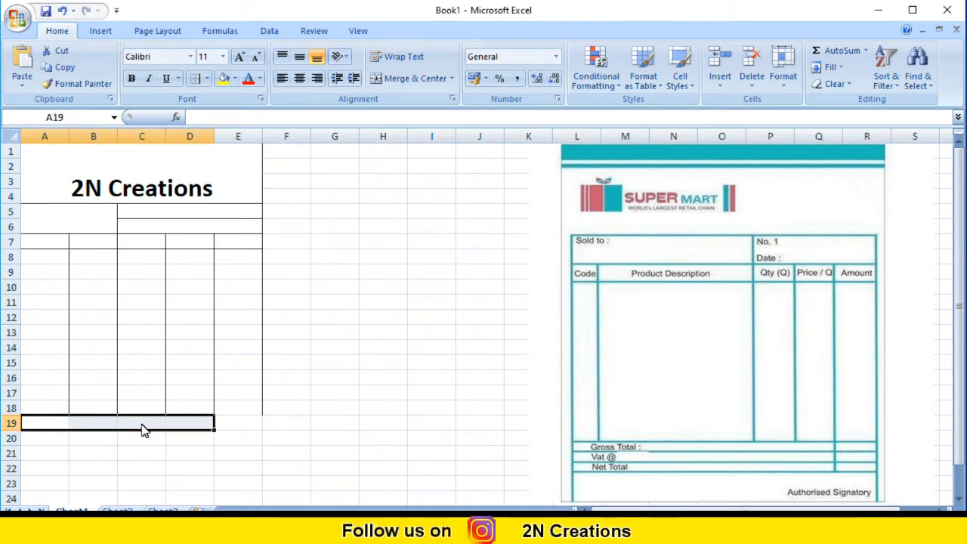
{"action": "left_click", "coordinate": [208, 81]}
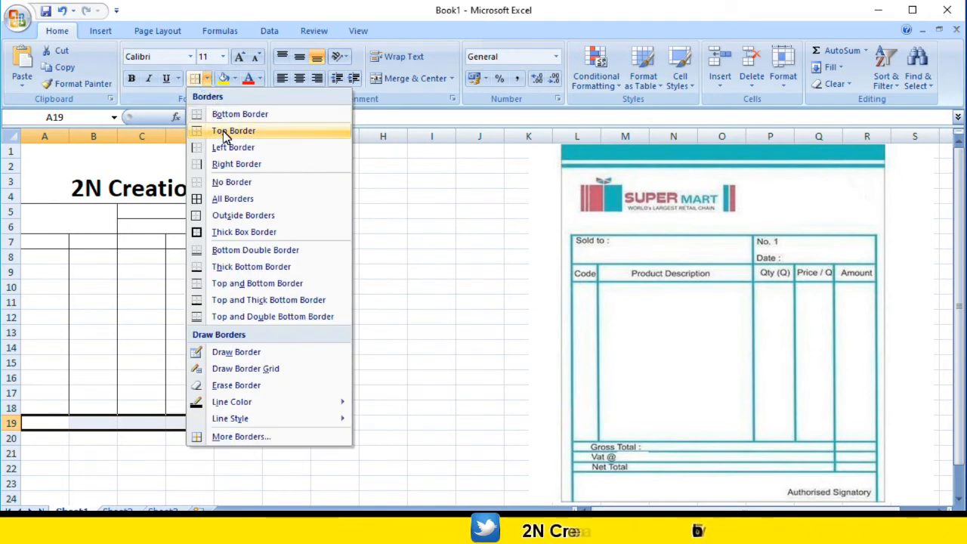
{"action": "left_click", "coordinate": [238, 216]}
{"action": "left_click", "coordinate": [269, 443]}
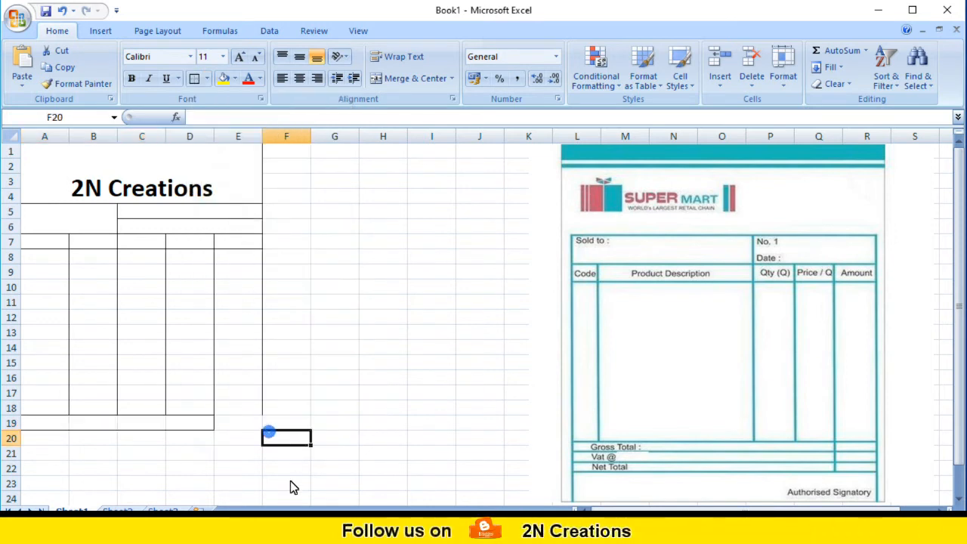
{"action": "left_click", "coordinate": [82, 426]}
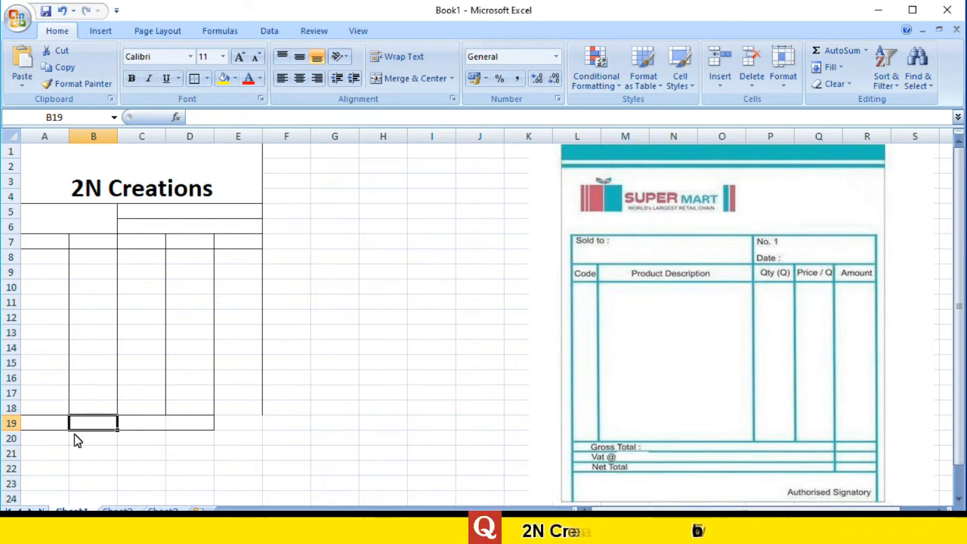
Apply Outside Borders to A20:D20 and then to A21:D21 for the other two totals rows.
{"action": "left_click_drag", "start_coordinate": [36, 439], "coordinate": [178, 451]}
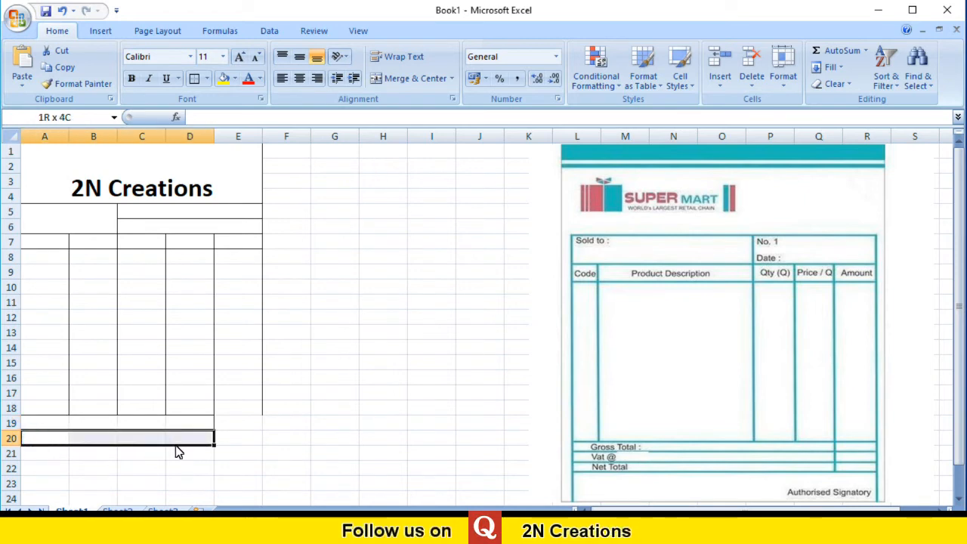
{"action": "left_click_drag", "start_coordinate": [178, 451], "coordinate": [178, 451]}
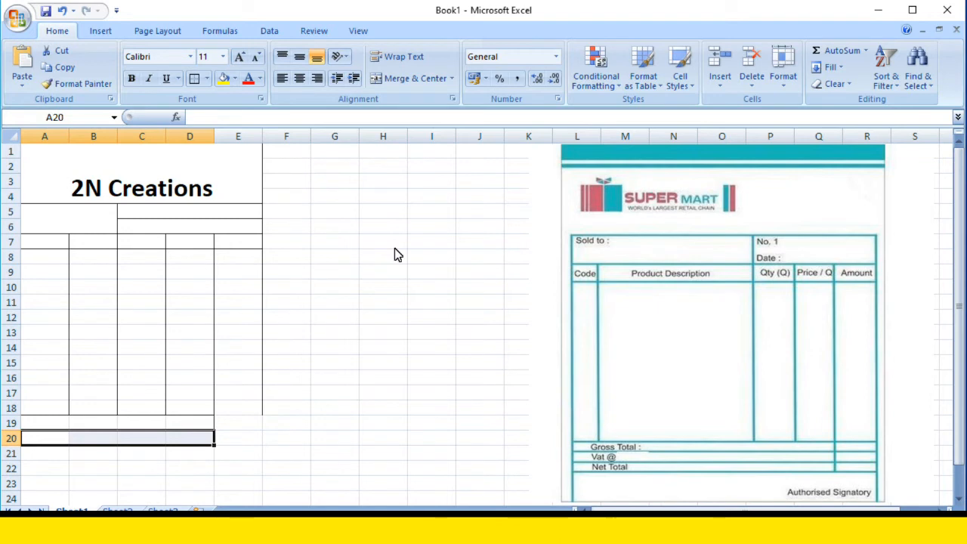
{"action": "left_click", "coordinate": [206, 79]}
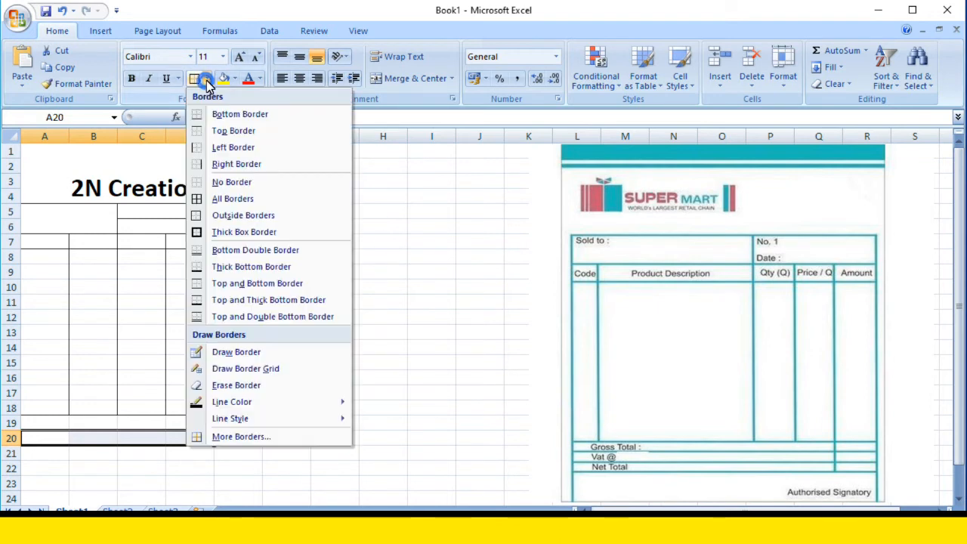
{"action": "left_click", "coordinate": [230, 216]}
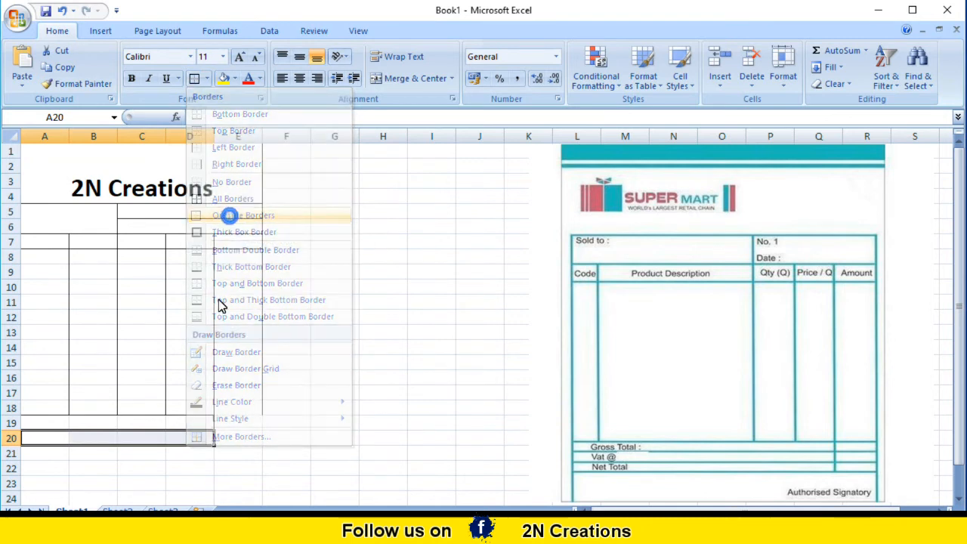
{"action": "left_click", "coordinate": [155, 459]}
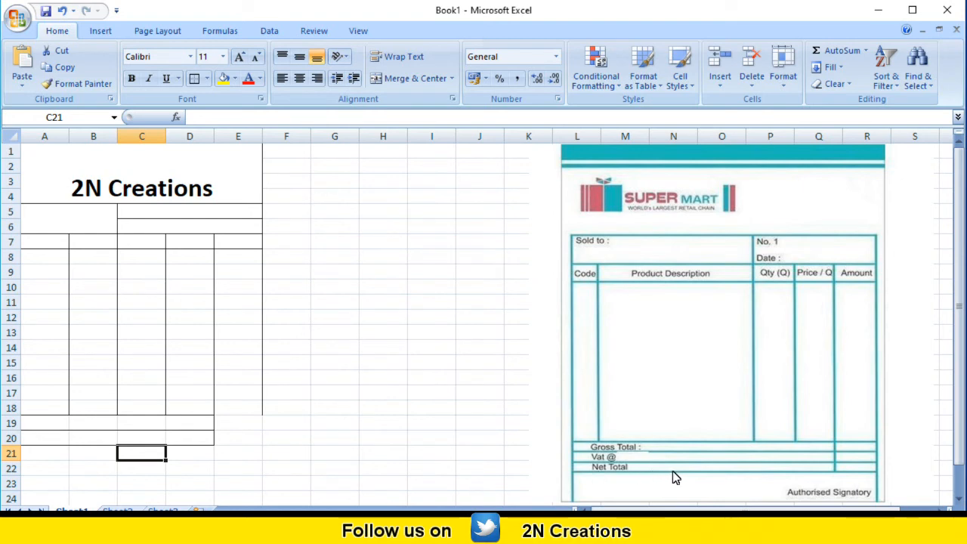
{"action": "left_click_drag", "start_coordinate": [43, 461], "coordinate": [179, 462]}
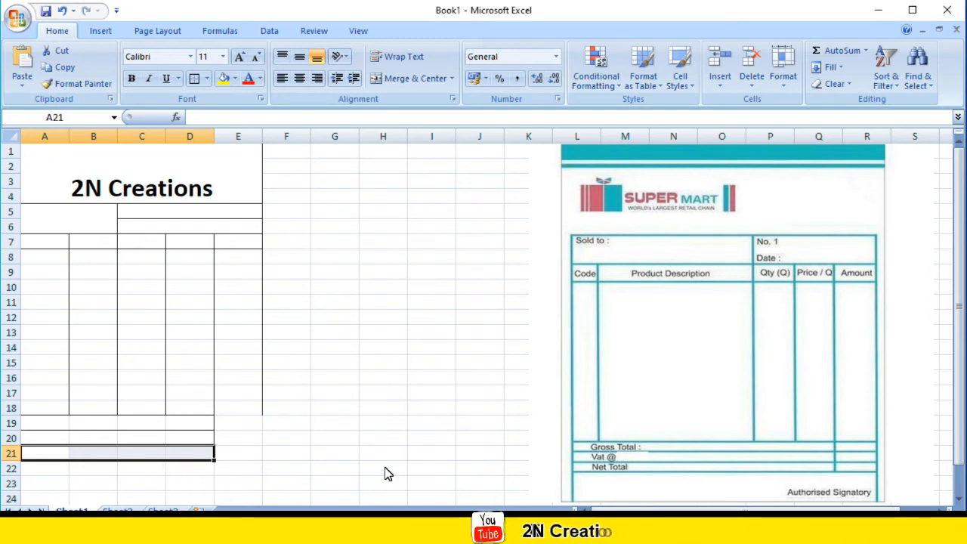
{"action": "left_click", "coordinate": [195, 82]}
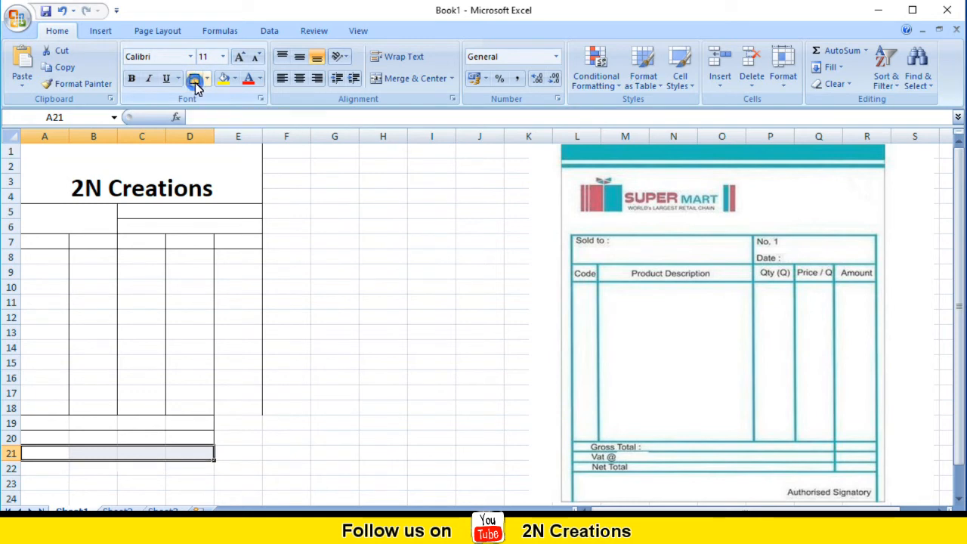
{"action": "left_click", "coordinate": [318, 458]}
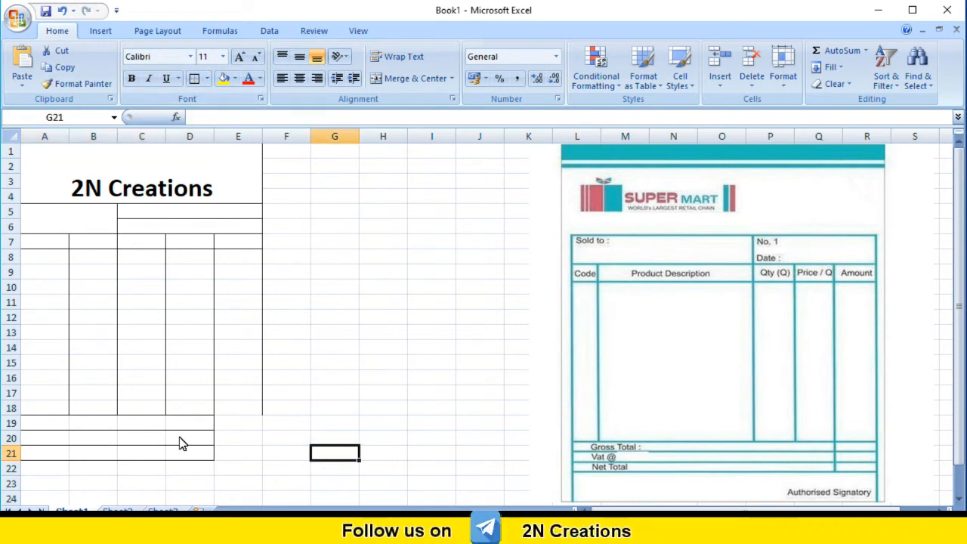
Apply All Borders to E19:E21, the amount cells beside the three totals rows.
{"action": "left_click_drag", "start_coordinate": [232, 423], "coordinate": [237, 453]}
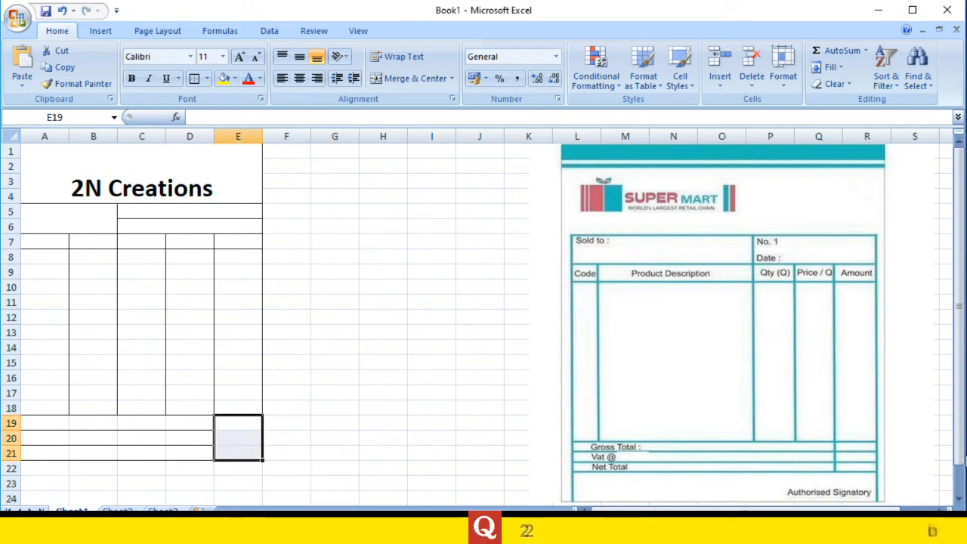
{"action": "left_click", "coordinate": [859, 463]}
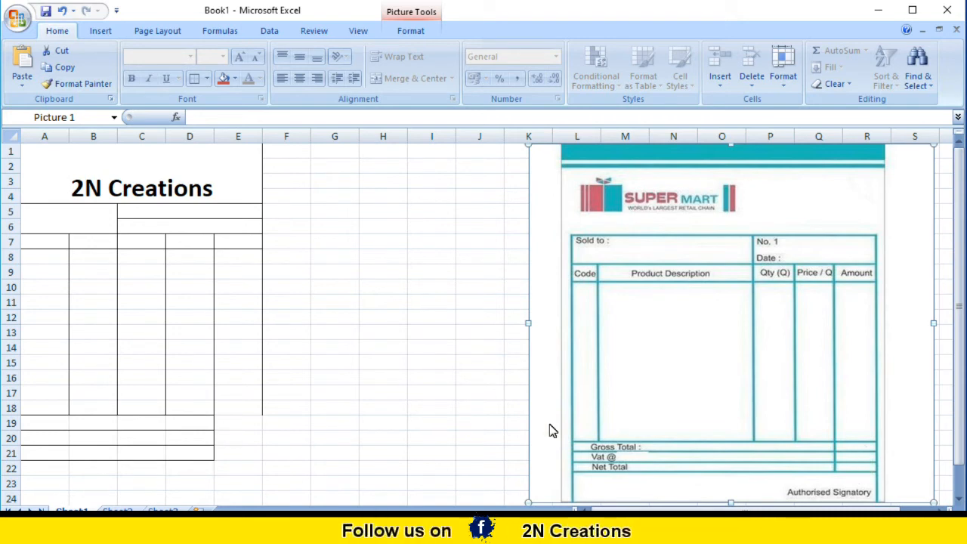
{"action": "left_click_drag", "start_coordinate": [245, 421], "coordinate": [247, 454]}
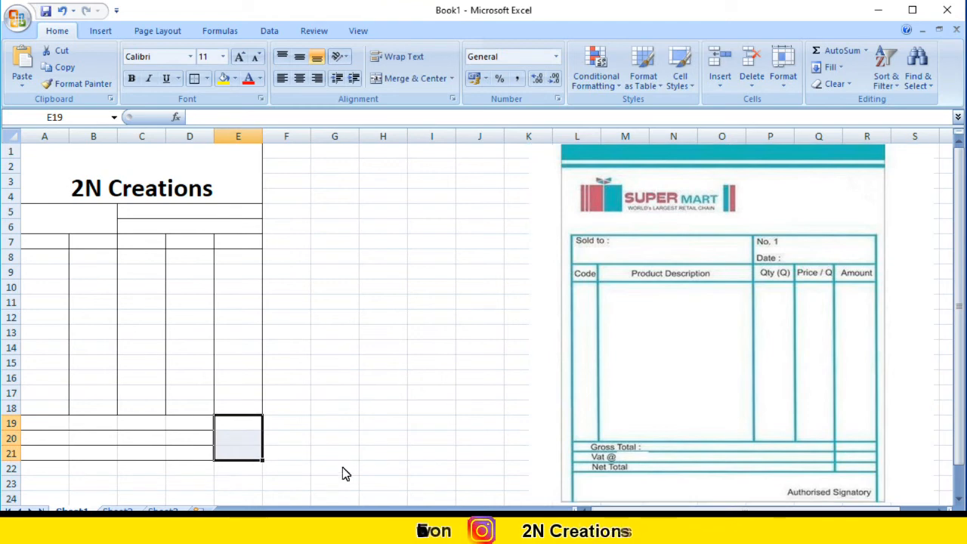
{"action": "left_click", "coordinate": [206, 79]}
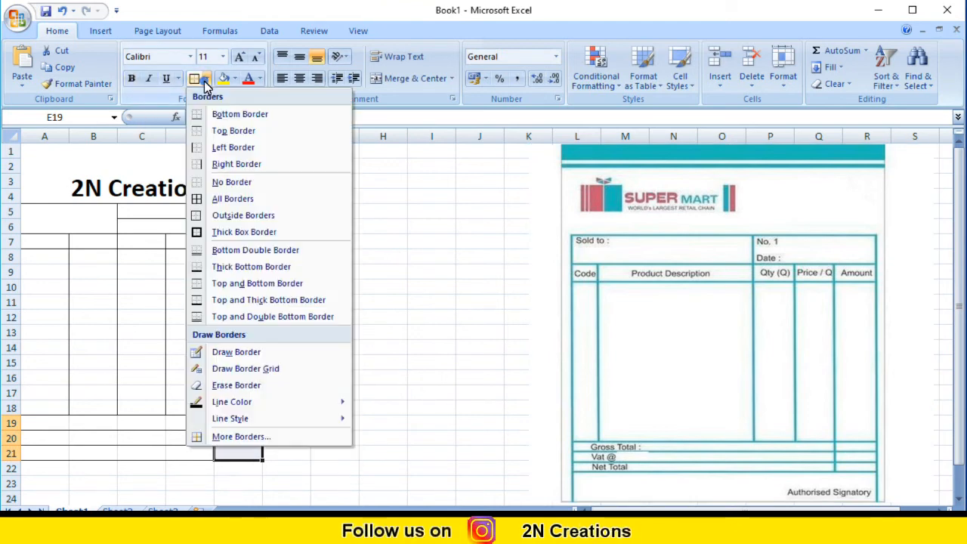
{"action": "left_click", "coordinate": [231, 198]}
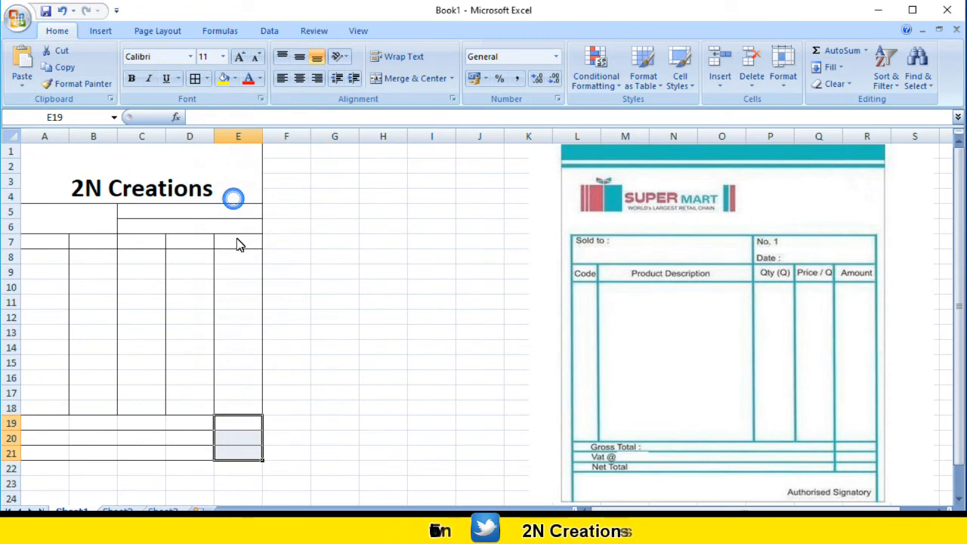
{"action": "left_click", "coordinate": [301, 442]}
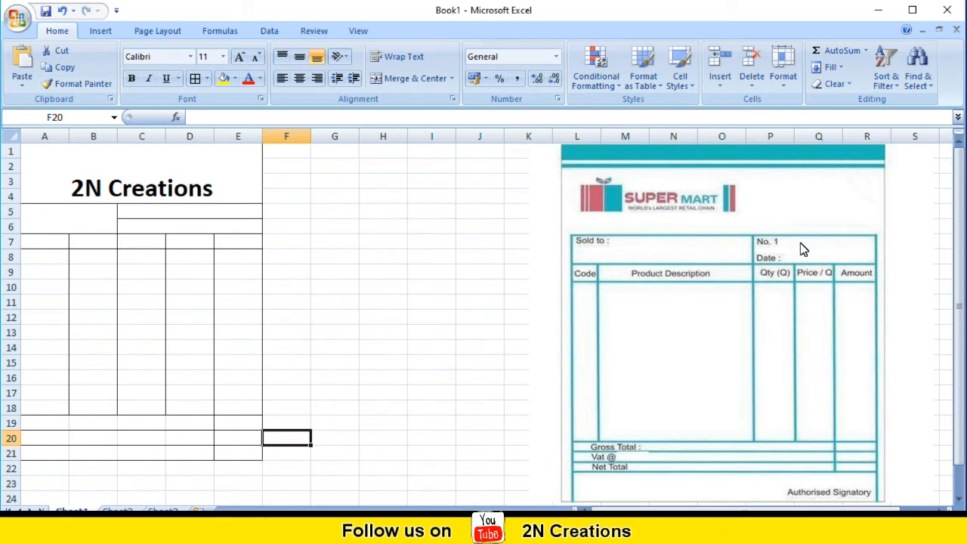
{"action": "left_click", "coordinate": [211, 218]}
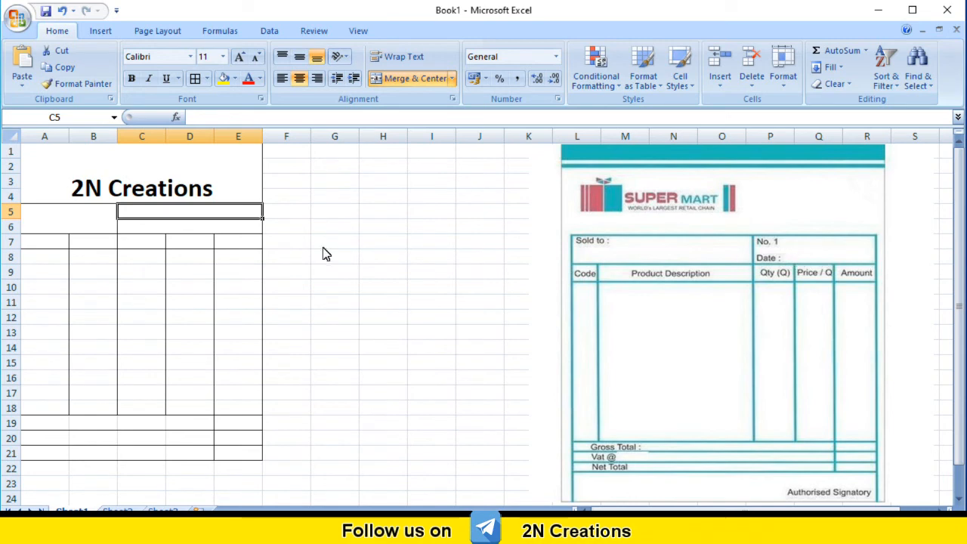
{"action": "left_click", "coordinate": [214, 226]}
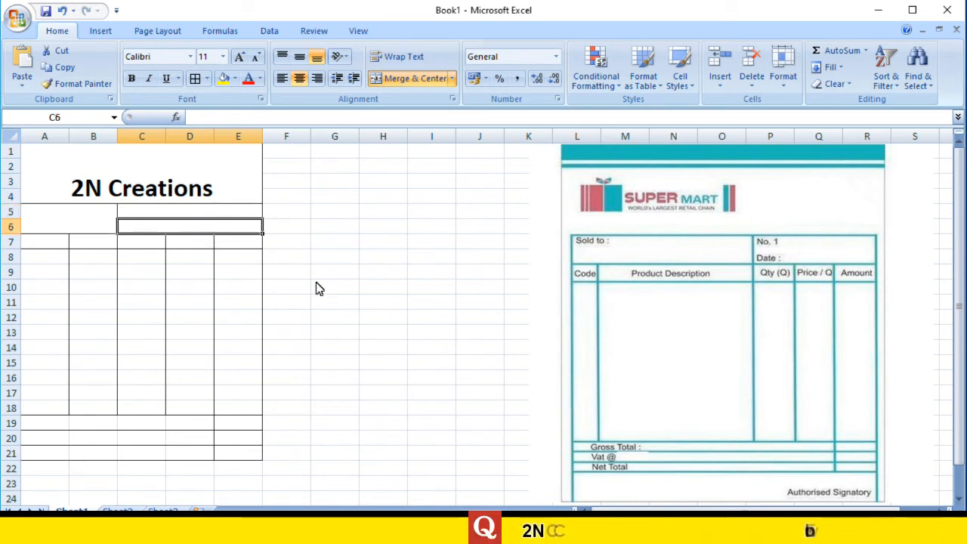
{"action": "left_click", "coordinate": [53, 248]}
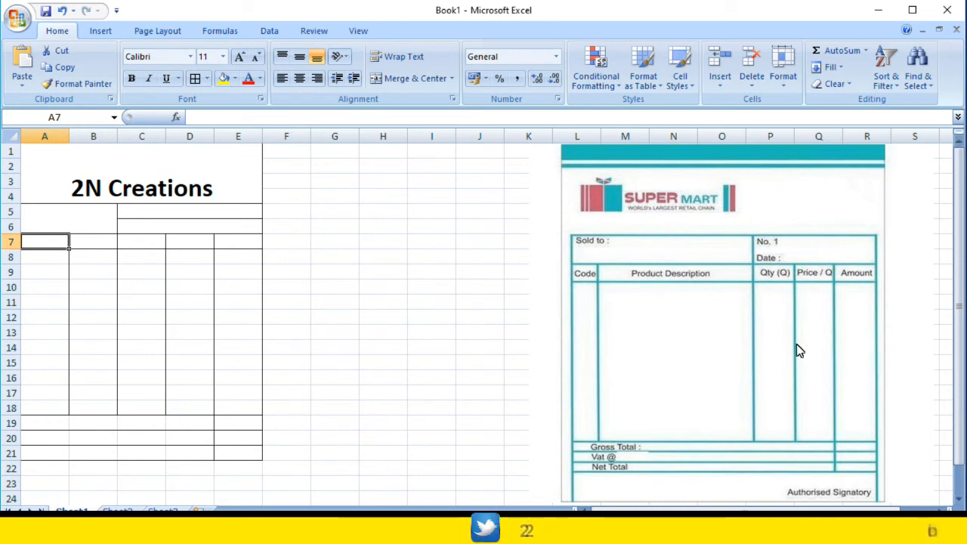
Widen column B of the product table and move the reference picture closer to the invoice layout.
{"action": "left_click", "coordinate": [98, 245]}
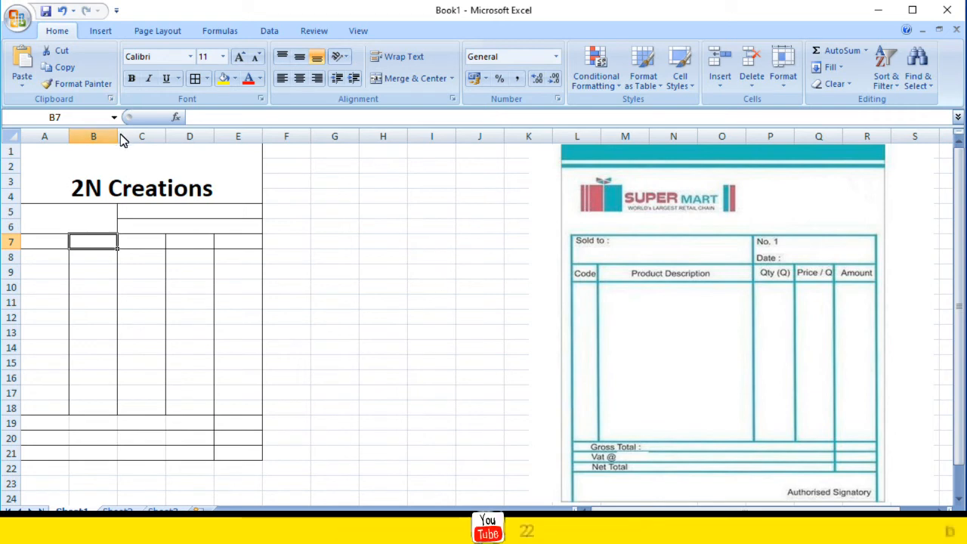
{"action": "left_click_drag", "start_coordinate": [119, 138], "coordinate": [195, 152]}
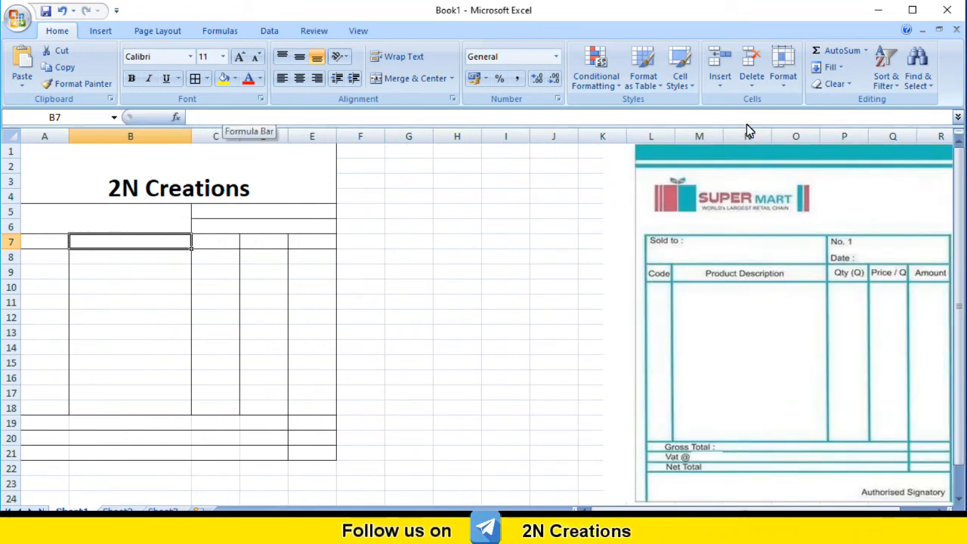
{"action": "left_click", "coordinate": [802, 157]}
{"action": "left_click_drag", "start_coordinate": [774, 165], "coordinate": [675, 160]}
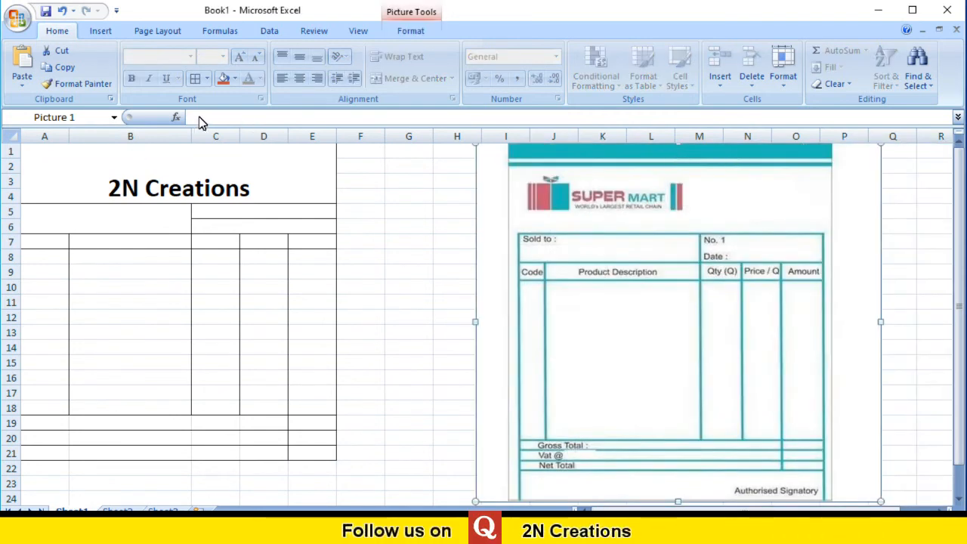
Try a wider column E, undo that change, and widen column B further instead.
{"action": "left_click_drag", "start_coordinate": [338, 137], "coordinate": [380, 147]}
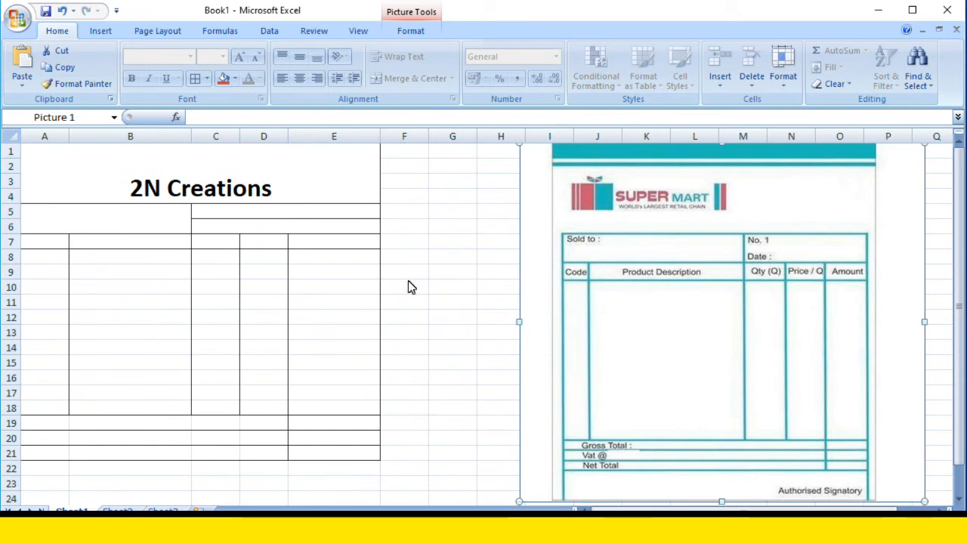
{"action": "key", "text": "ctrl+z"}
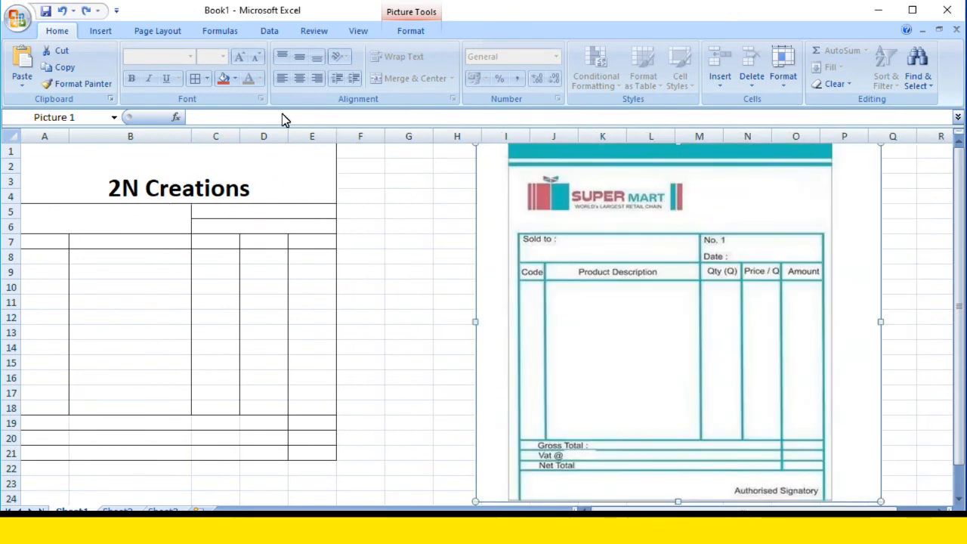
{"action": "left_click_drag", "start_coordinate": [191, 136], "coordinate": [237, 146]}
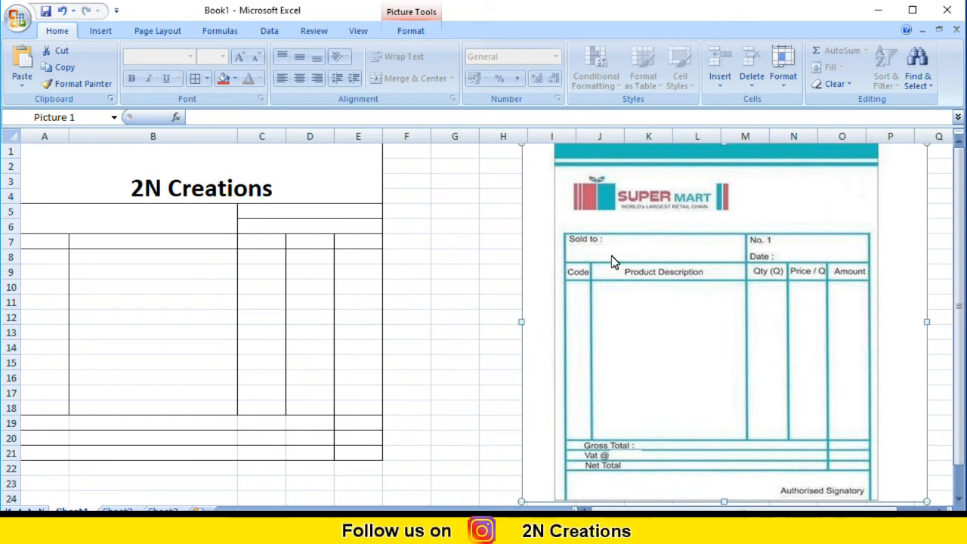
Narrow column A slightly to match the slim first column of the reference invoice.
{"action": "left_click", "coordinate": [155, 136]}
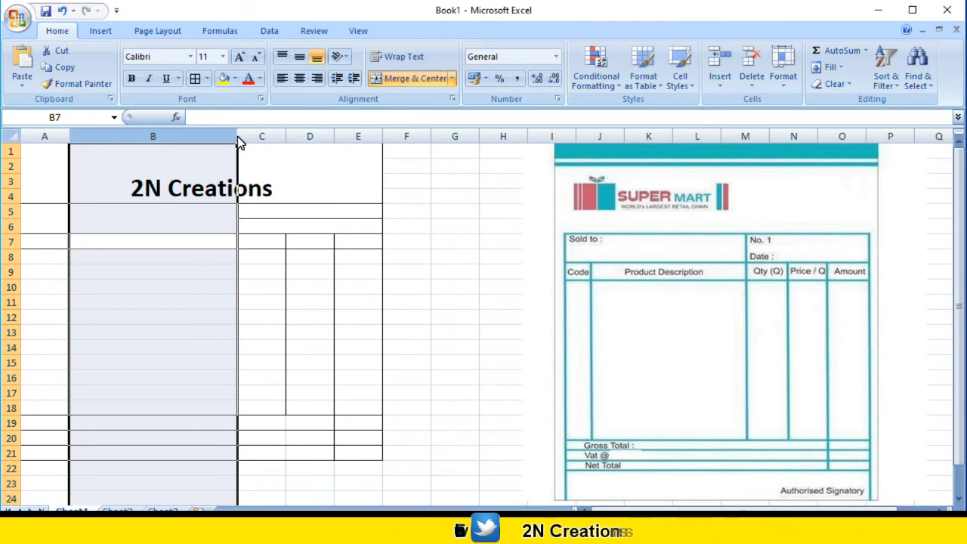
{"action": "left_click", "coordinate": [59, 137]}
{"action": "mouse_move", "coordinate": [69, 138]}
{"action": "left_mouse_down"}
{"action": "mouse_move", "coordinate": [85, 147]}
{"action": "mouse_move", "coordinate": [60, 143]}
{"action": "left_mouse_up"}
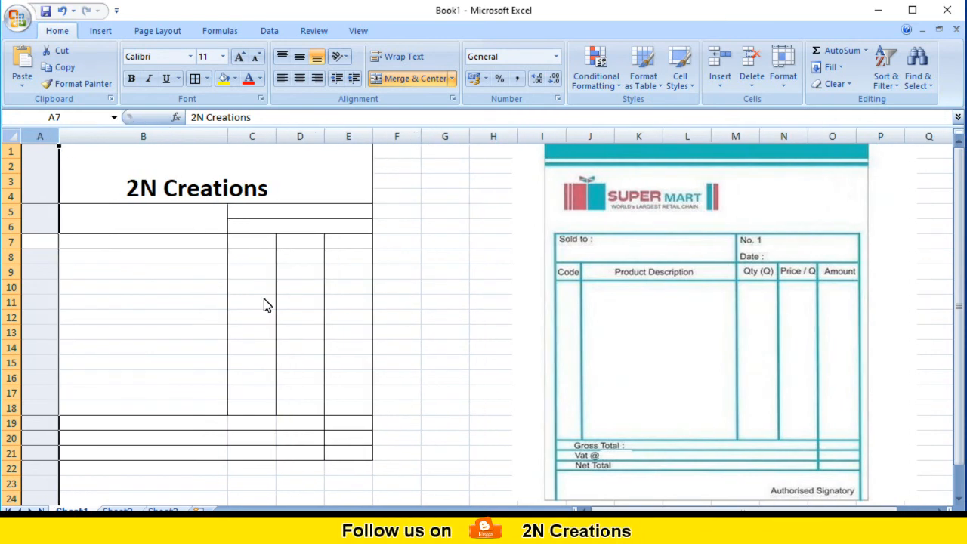
{"action": "left_click", "coordinate": [172, 382]}
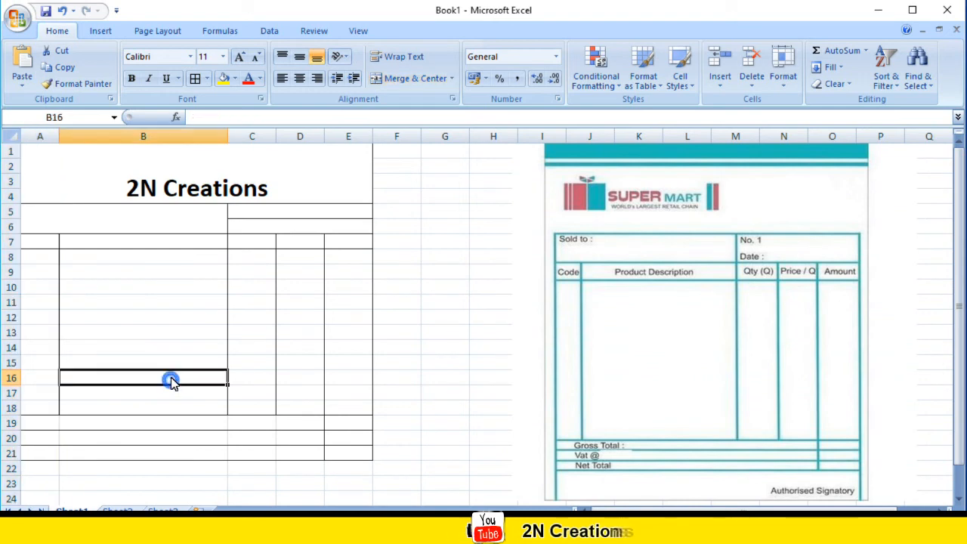
Enter the label "Sold To" in the merged cell A5 below the heading.
{"action": "left_click", "coordinate": [64, 228]}
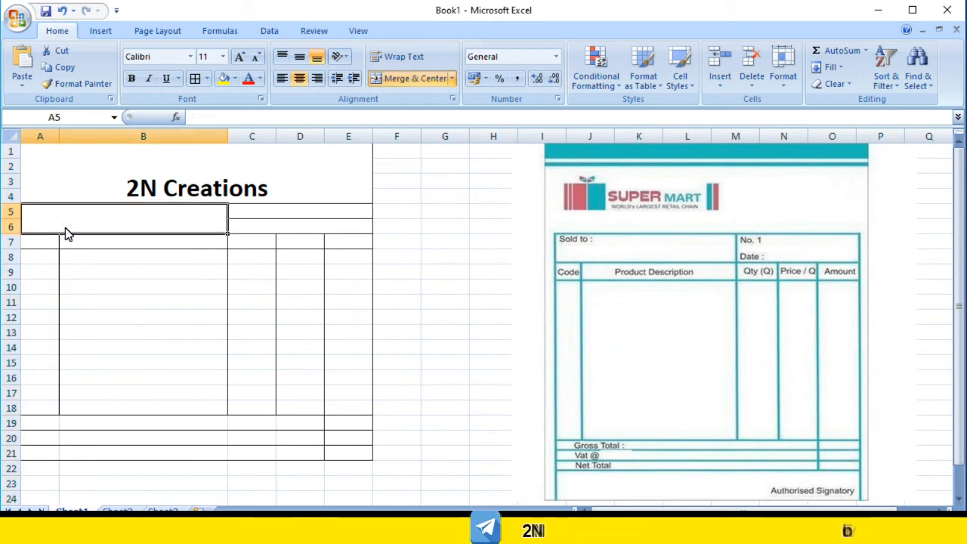
{"action": "type", "text": "Sold "}
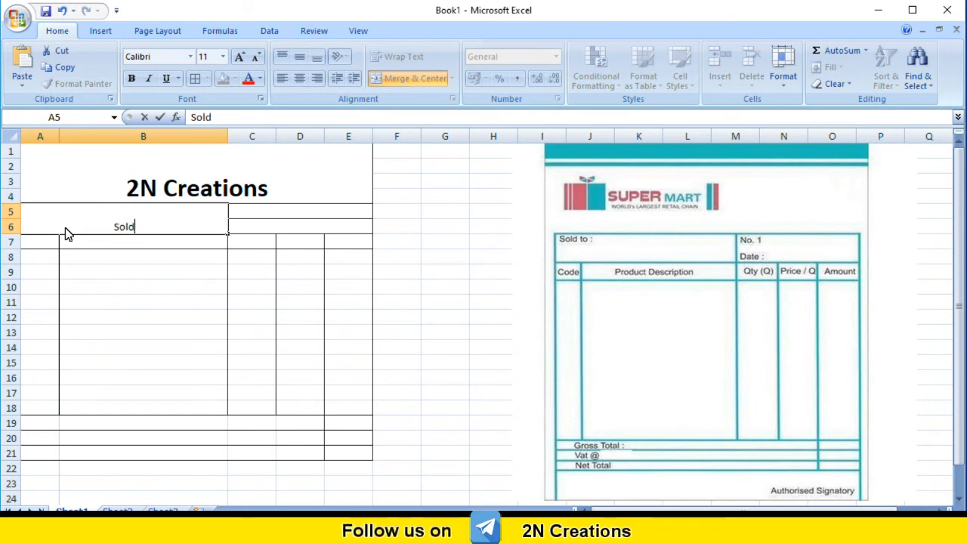
{"action": "type", "text": "To"}
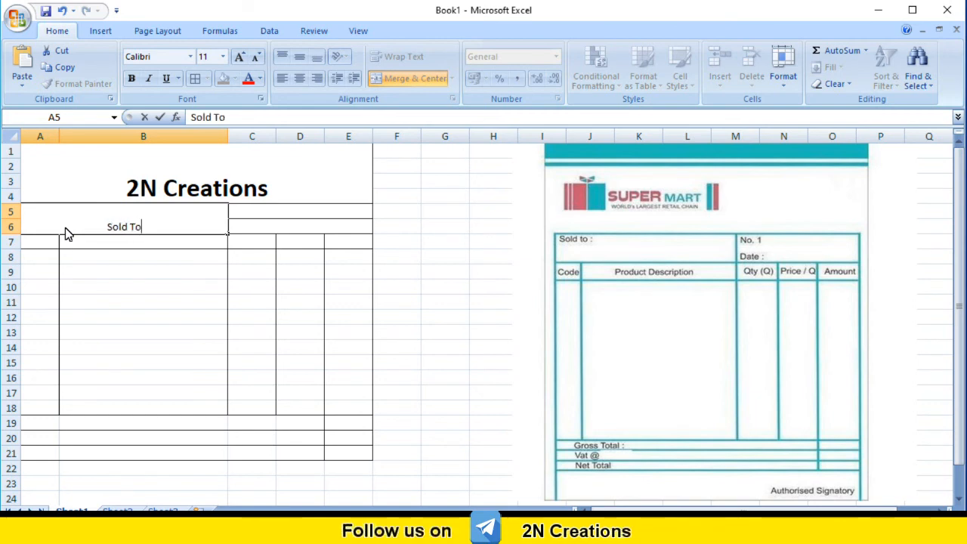
{"action": "key", "text": "Tab"}
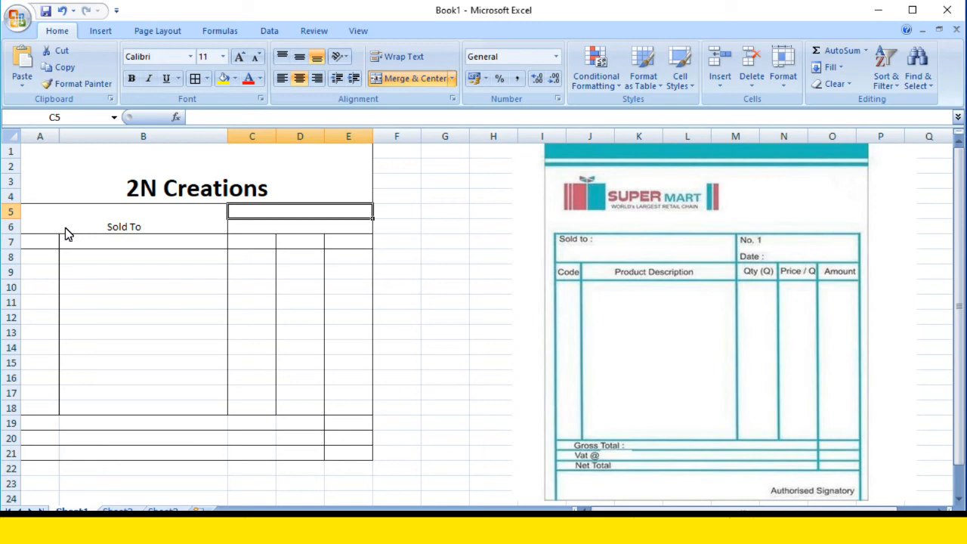
Enter "Invoice" in the merged cell C5 and "Date" in the merged cell C6.
{"action": "type", "text": "I"}
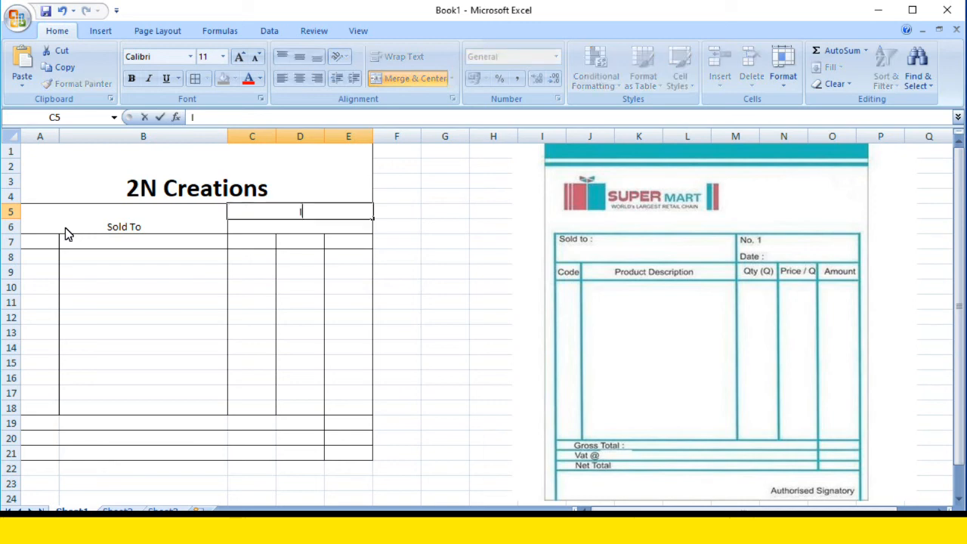
{"action": "type", "text": "nvoice"}
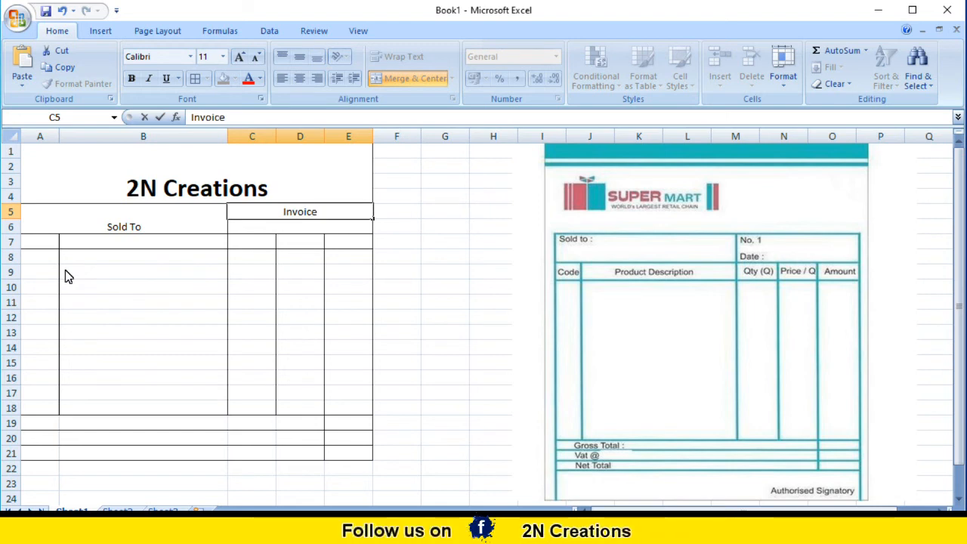
{"action": "left_click", "coordinate": [269, 231]}
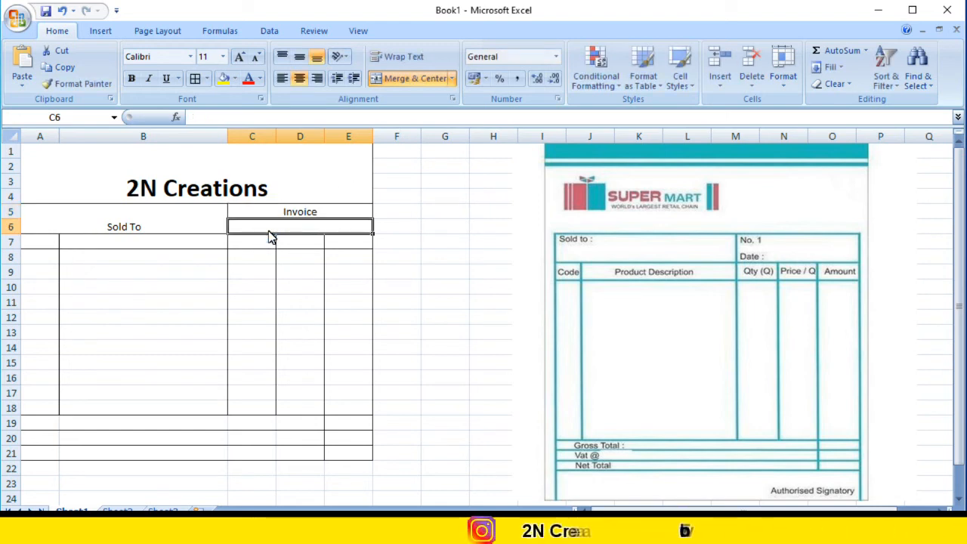
{"action": "type", "text": "Date"}
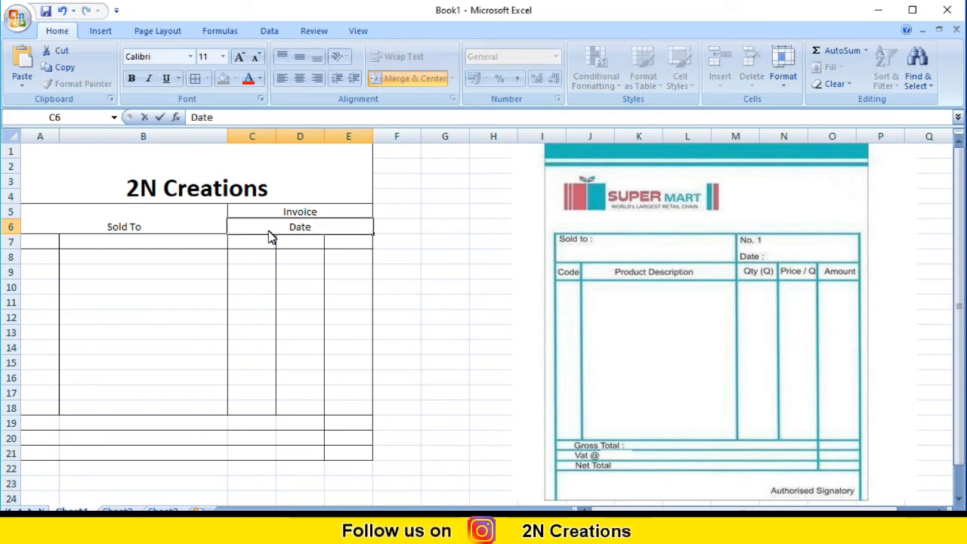
{"action": "key", "text": "Tab"}
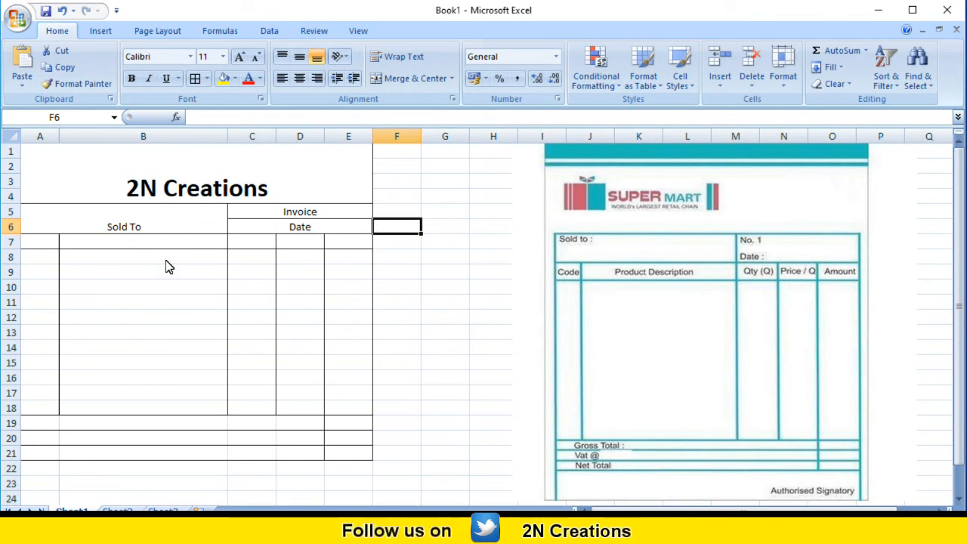
Enter the table headers "Code" in A7 and "Product Description" in B7.
{"action": "left_click", "coordinate": [42, 243]}
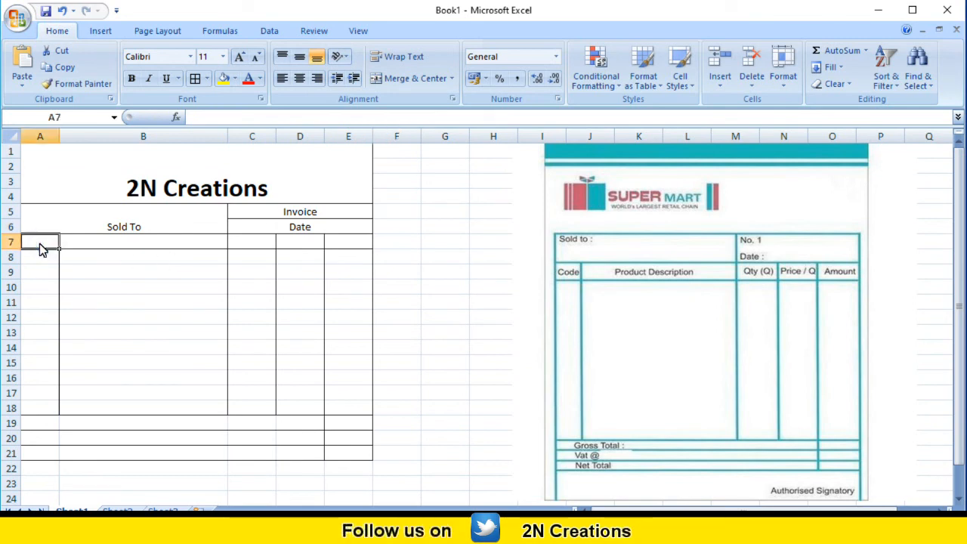
{"action": "type", "text": "Code"}
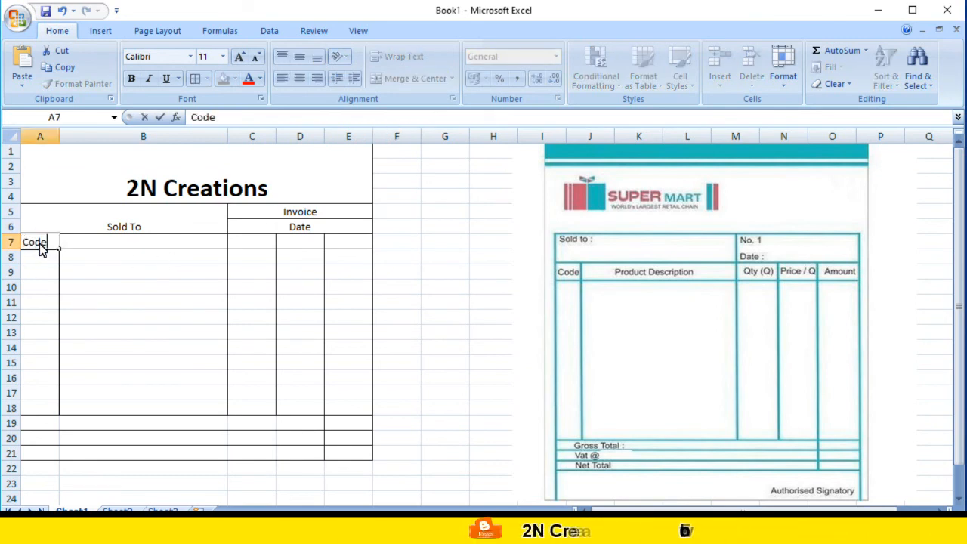
{"action": "key", "text": "Tab"}
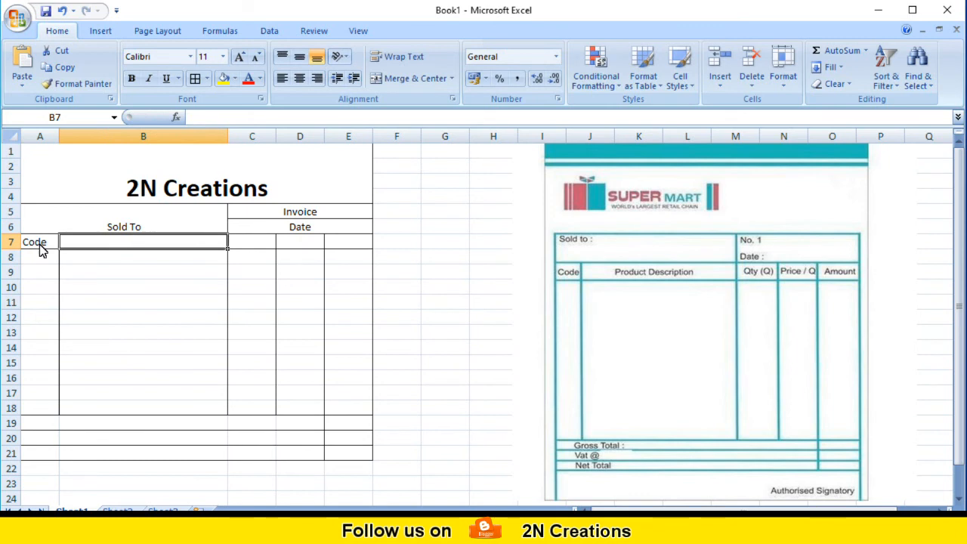
{"action": "type", "text": "Pr"}
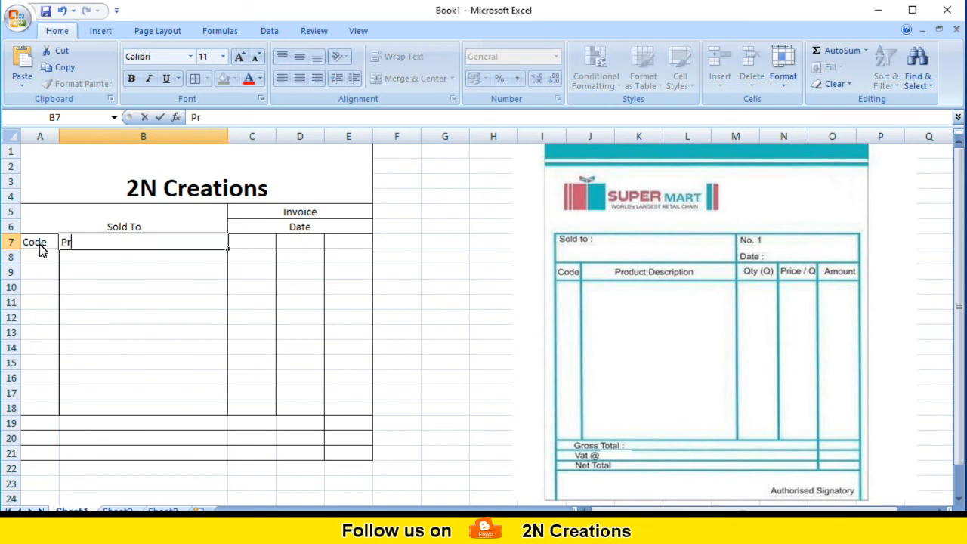
{"action": "type", "text": "odu"}
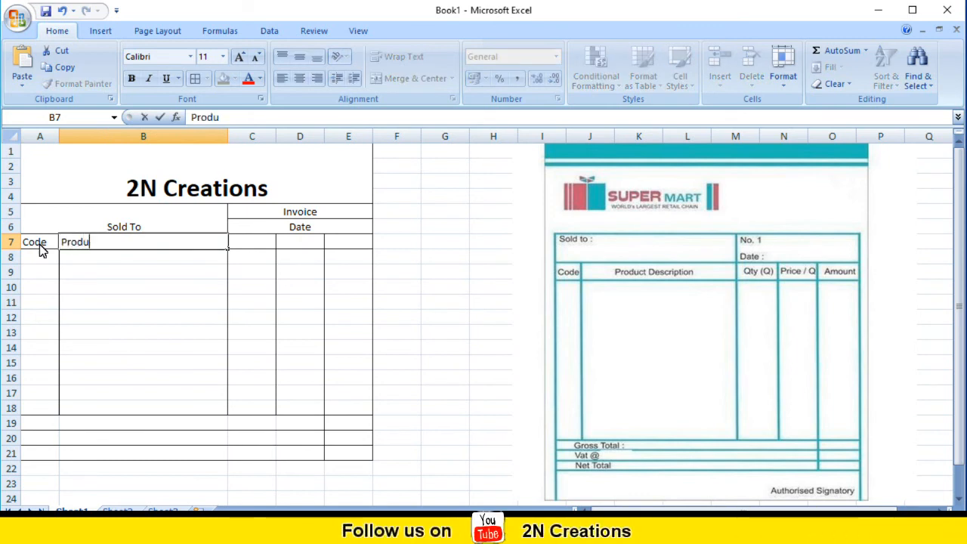
{"action": "type", "text": "ct Der"}
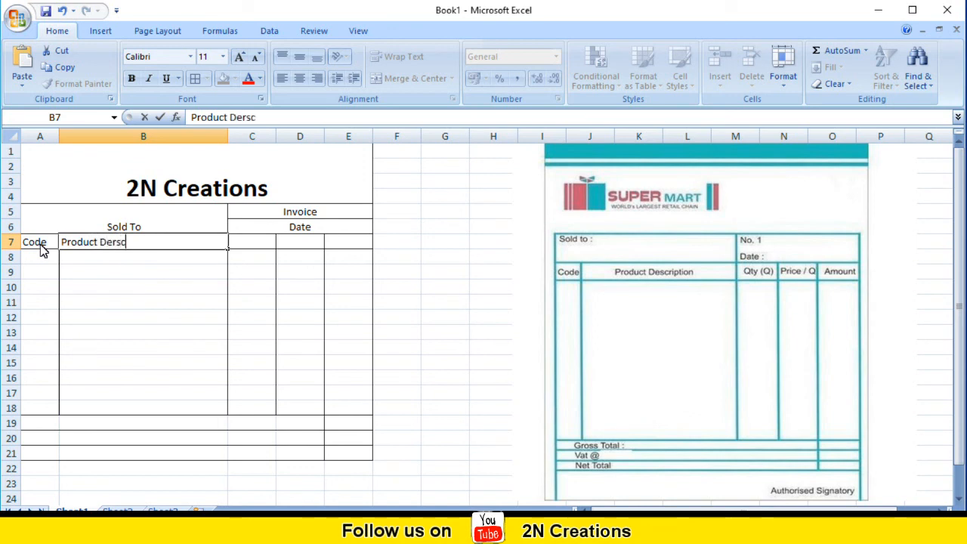
{"action": "type", "text": "sc"}
{"action": "key", "text": "BackSpace"}
{"action": "key", "text": "BackSpace"}
{"action": "key", "text": "BackSpace"}
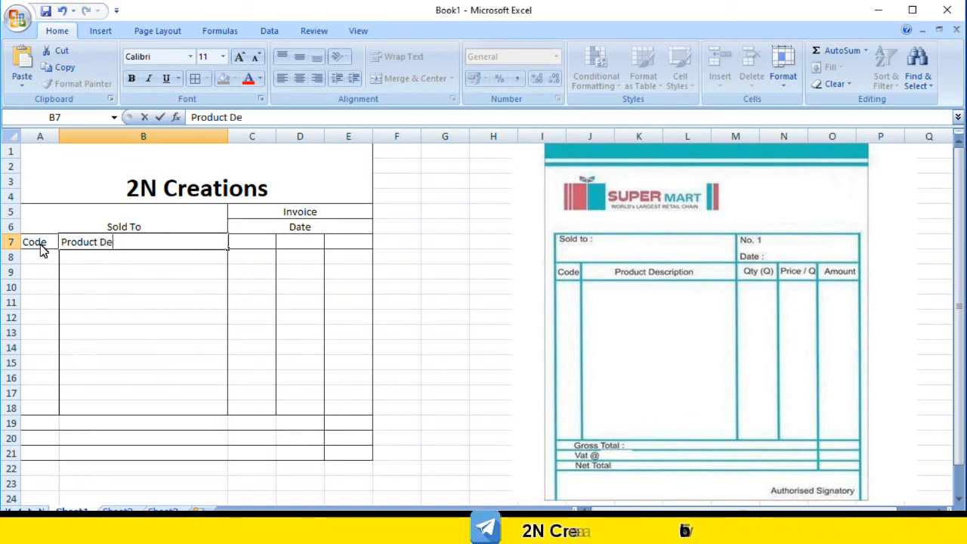
{"action": "type", "text": "scription"}
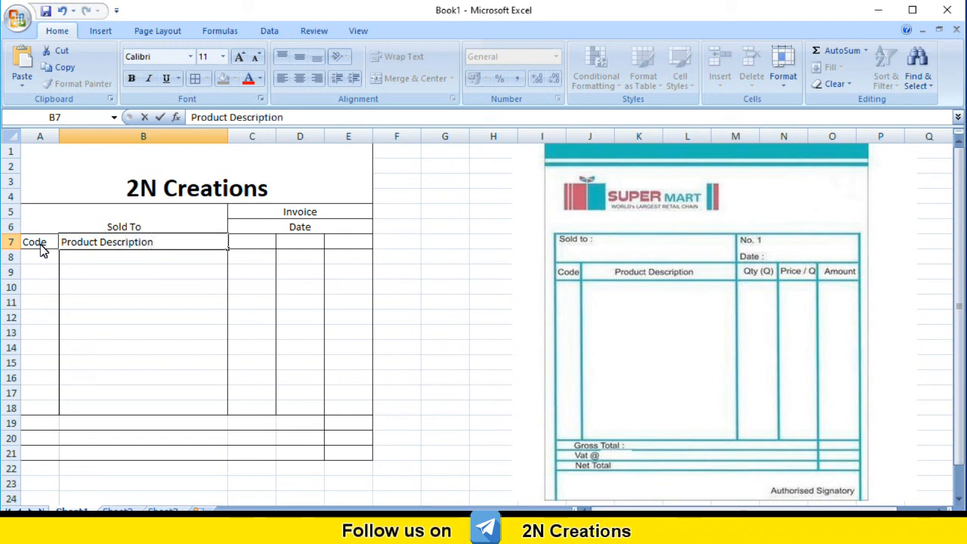
{"action": "key", "text": "Tab"}
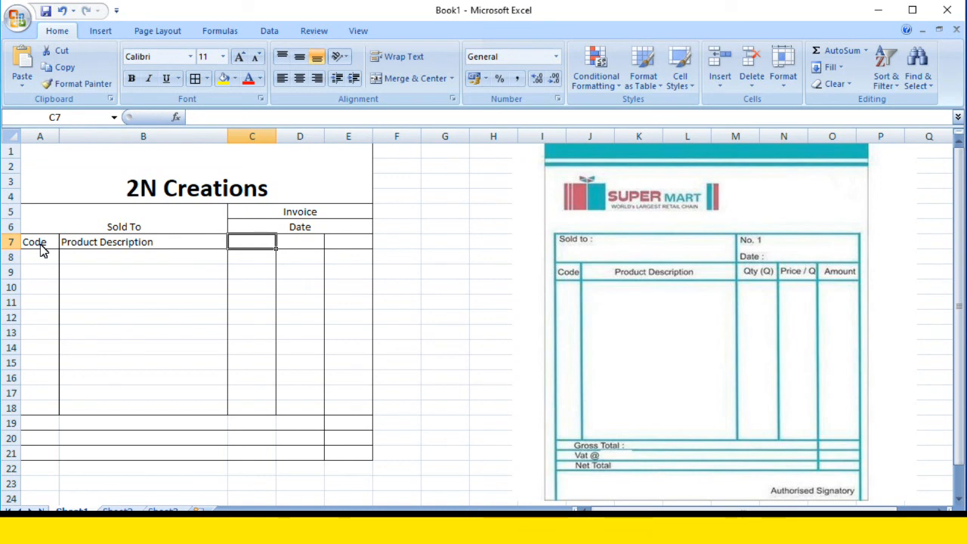
Enter the remaining table headers "Qty", "Price" and "Amount" in C7, D7 and E7.
{"action": "type", "text": "Qty"}
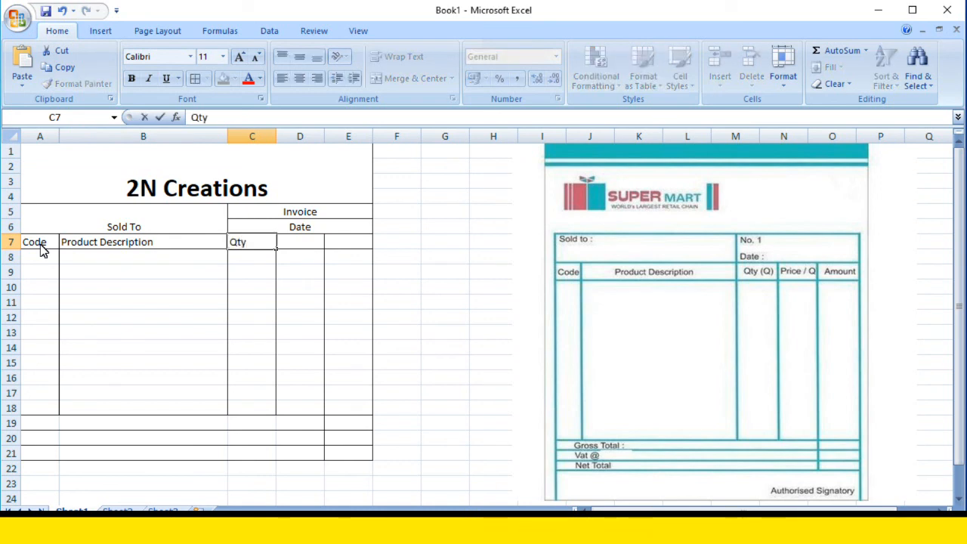
{"action": "key", "text": "Tab"}
{"action": "type", "text": "Pr"}
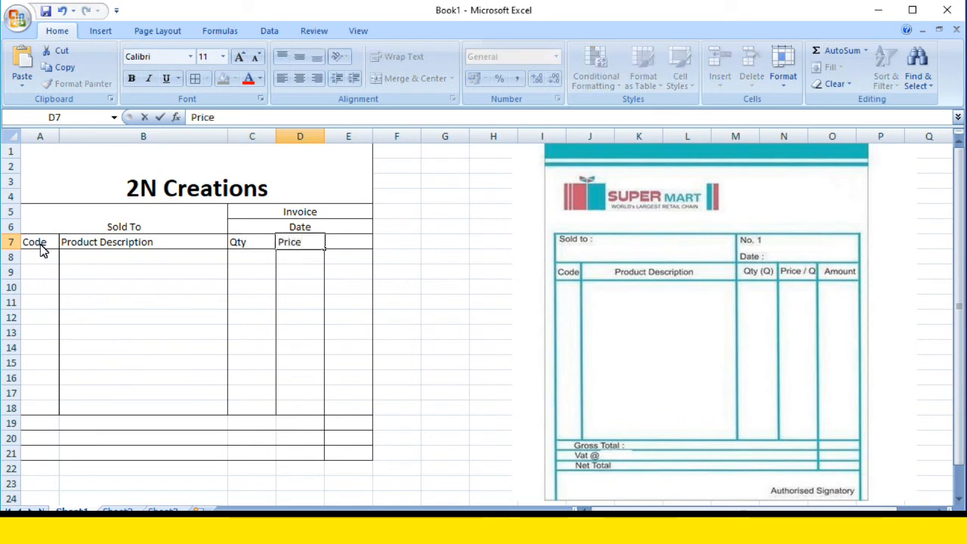
{"action": "key", "text": "Tab"}
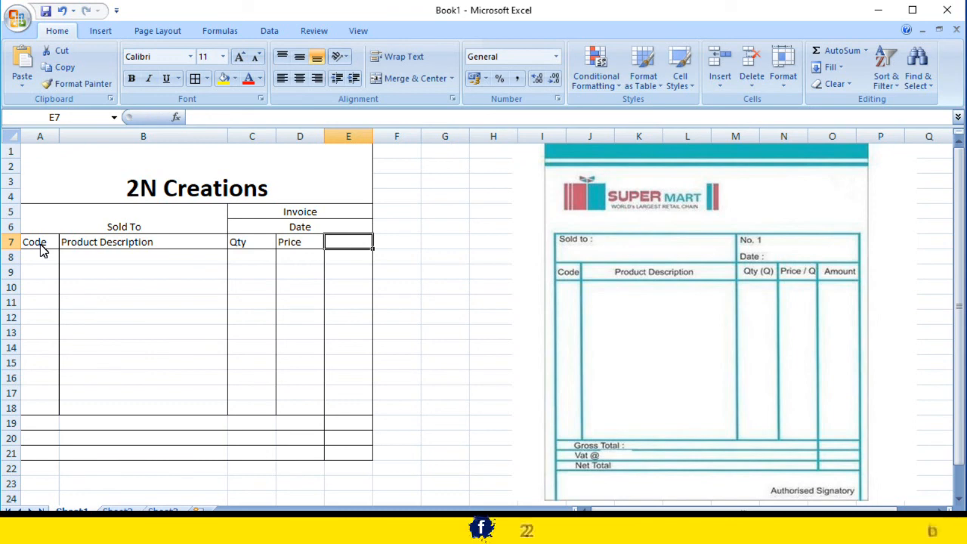
{"action": "type", "text": "Amoun"}
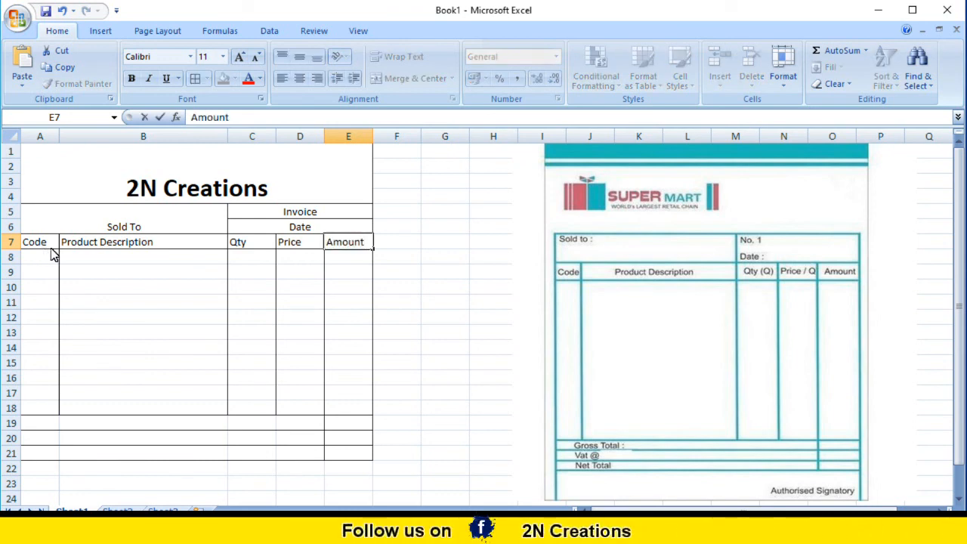
{"action": "type", "text": "t"}
{"action": "left_click", "coordinate": [60, 427]}
{"action": "left_click", "coordinate": [44, 424]}
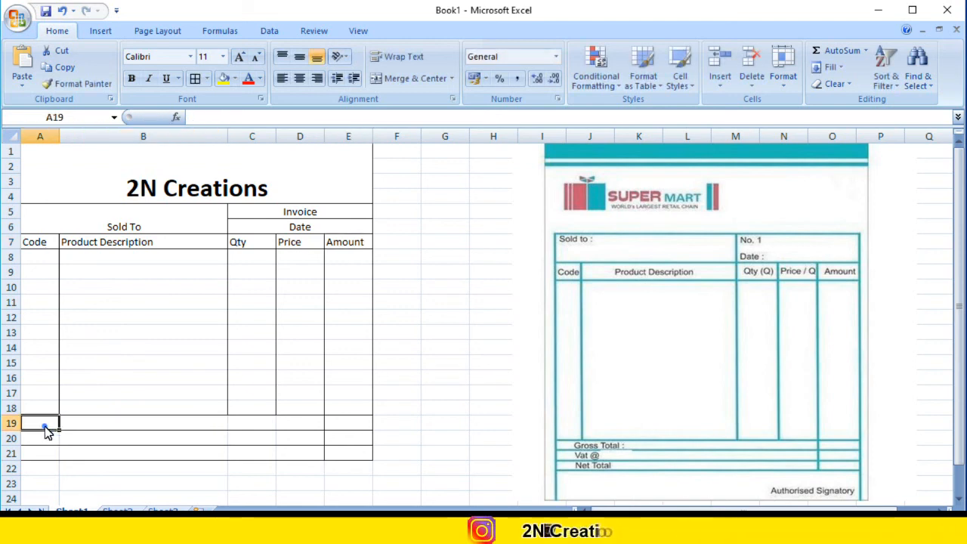
{"action": "left_click", "coordinate": [104, 429]}
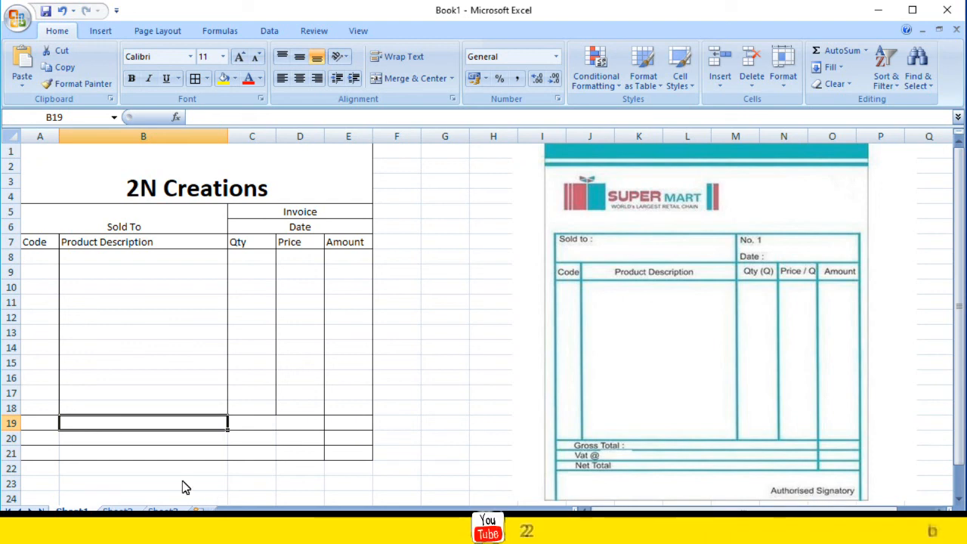
Merge and center the range A22:E23 below the totals rows and apply Outside Borders to it.
{"action": "left_click_drag", "start_coordinate": [46, 476], "coordinate": [356, 491]}
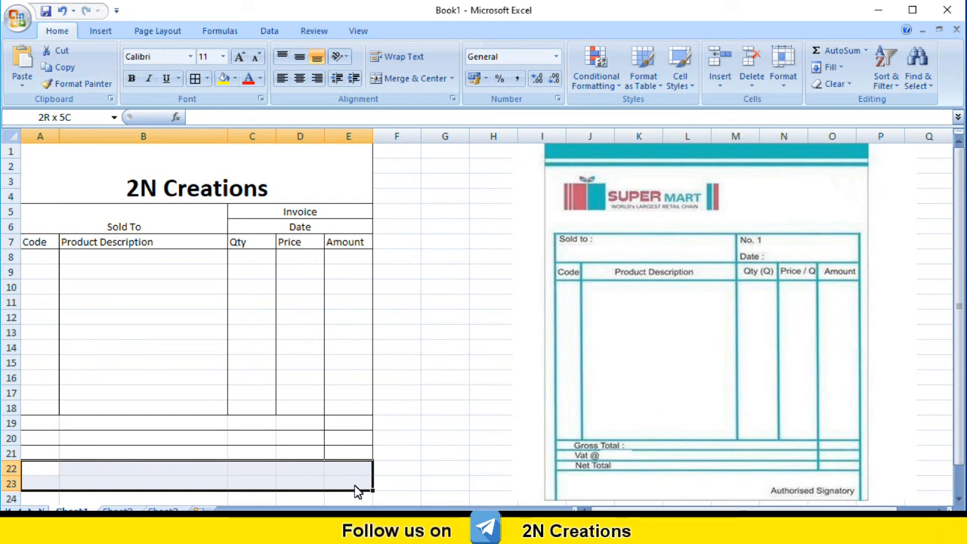
{"action": "left_click_drag", "start_coordinate": [352, 481], "coordinate": [352, 481]}
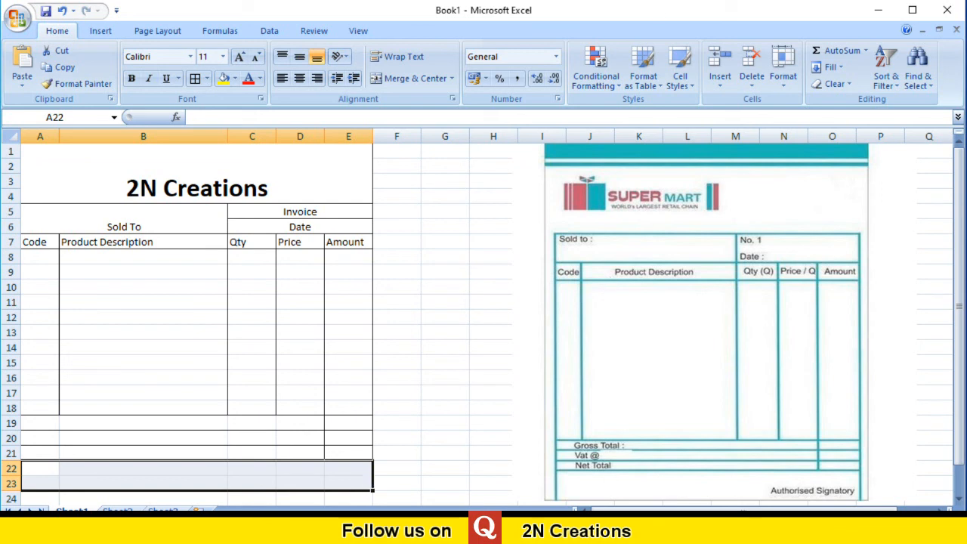
{"action": "left_click", "coordinate": [399, 78]}
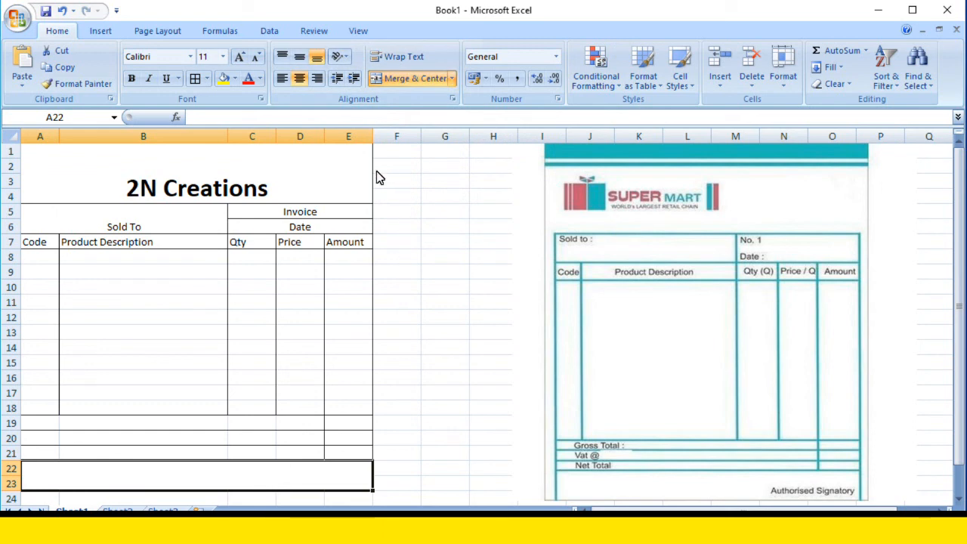
{"action": "left_click", "coordinate": [207, 80]}
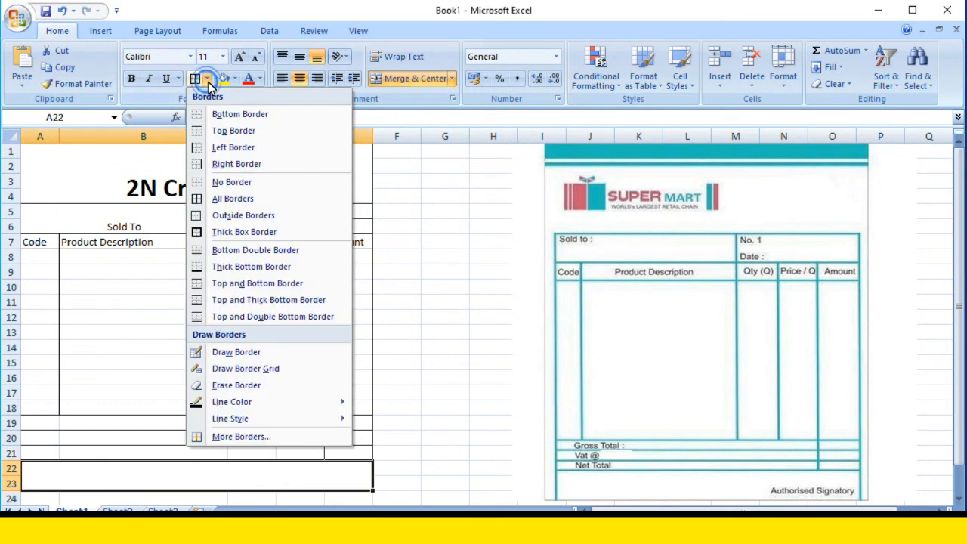
{"action": "left_click", "coordinate": [242, 217]}
{"action": "left_click", "coordinate": [343, 478]}
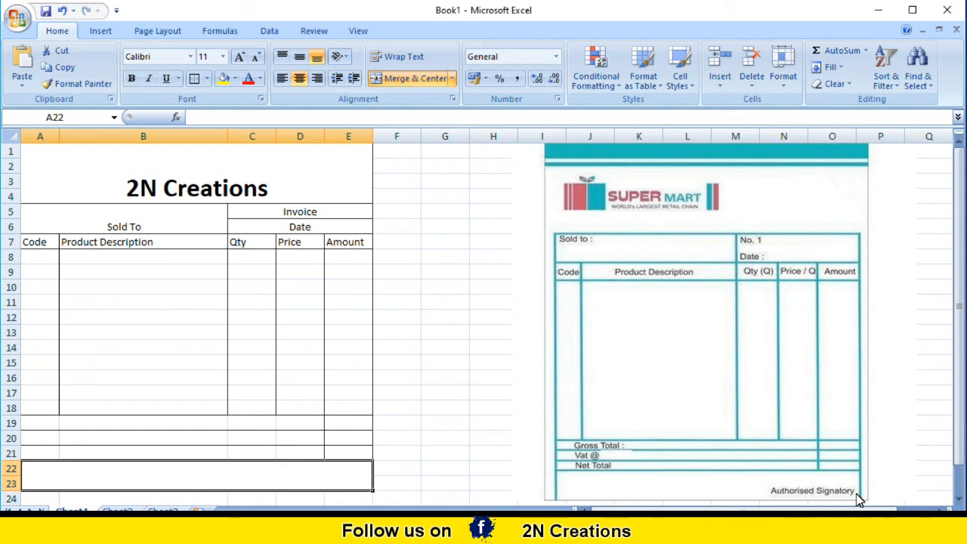
{"action": "left_click", "coordinate": [293, 479]}
{"action": "left_click", "coordinate": [450, 439]}
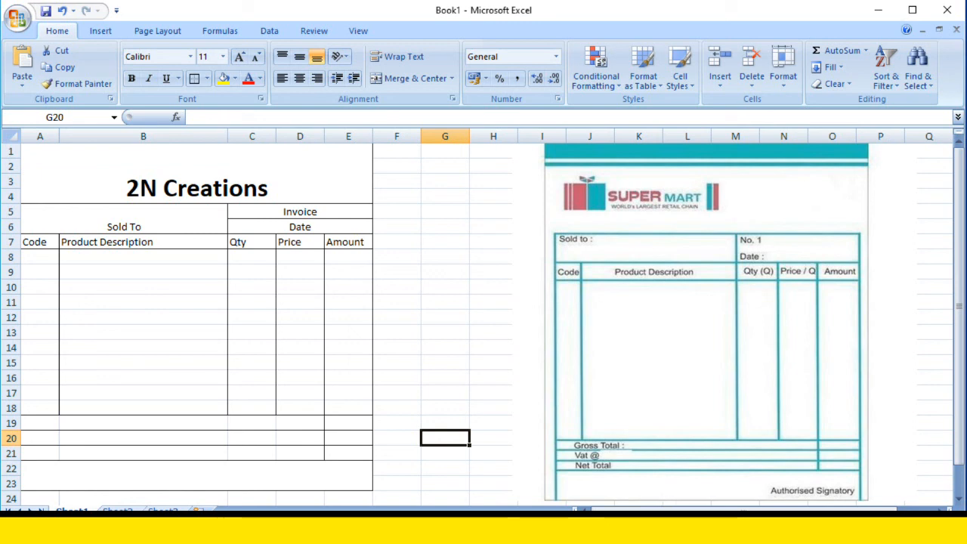
{"action": "left_click", "coordinate": [799, 66]}
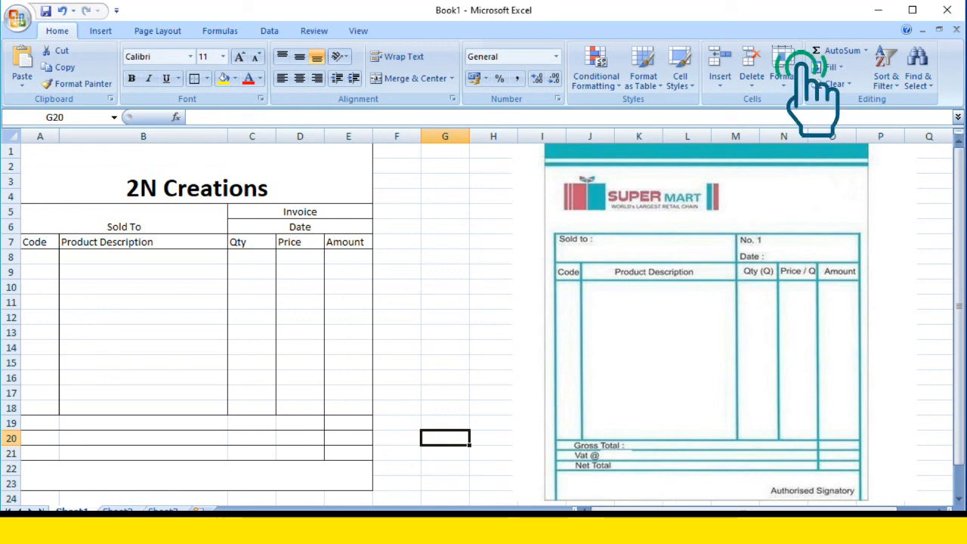